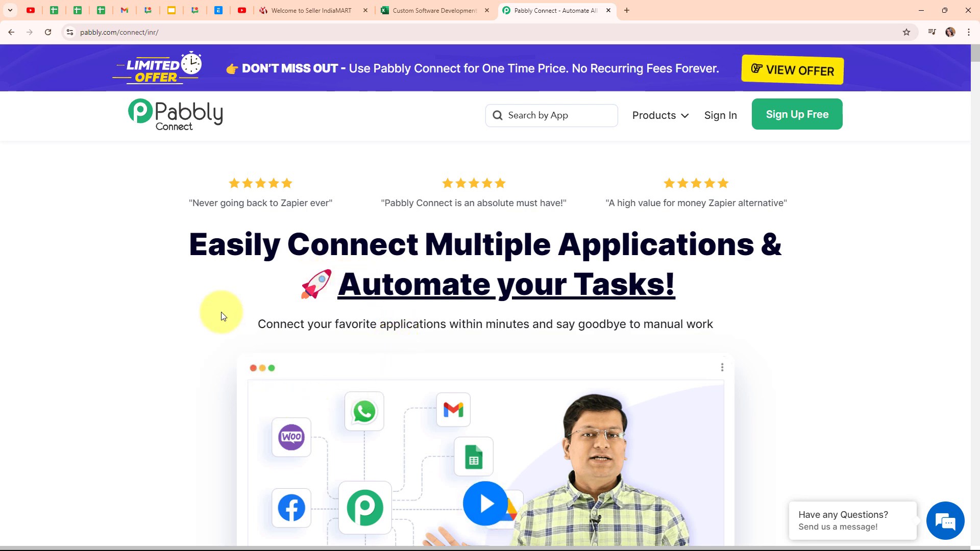
Step: Review the IndiaMART seller dashboard, then bring up the Excel sheet with empty Name, Email, Phone, Enquiries columns
click(285, 5)
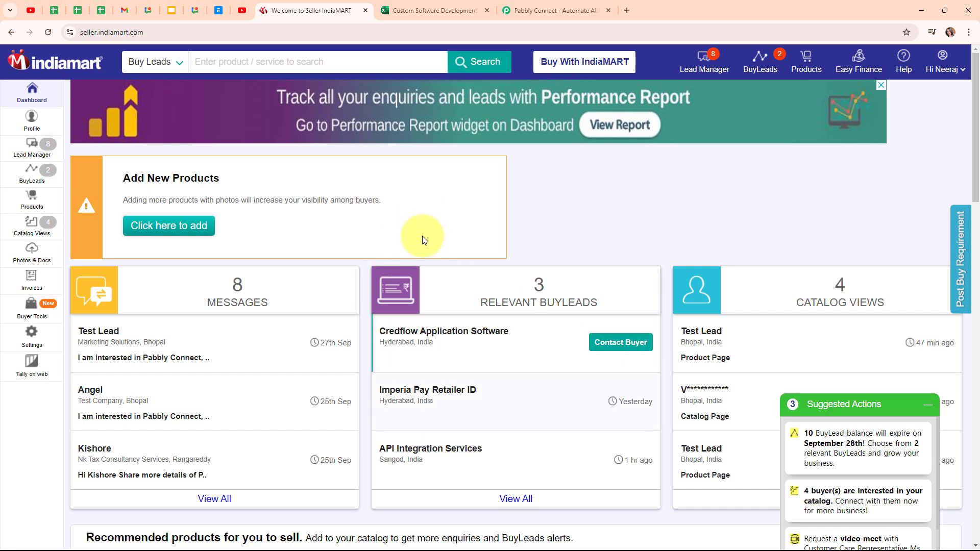
click(446, 4)
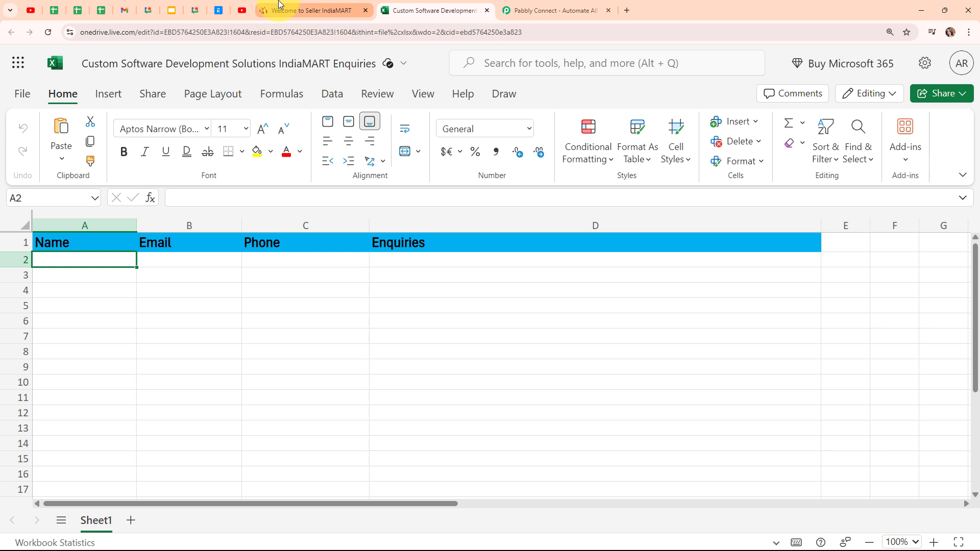
Step: Recheck the IndiaMART dashboard and the empty enquiries sheet, then go back to Pabbly Connect
click(279, 5)
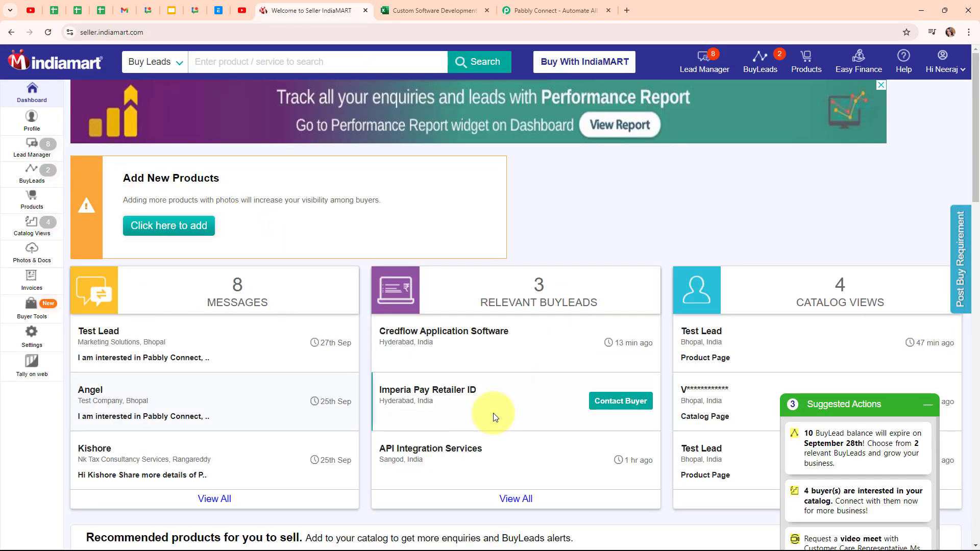
click(388, 11)
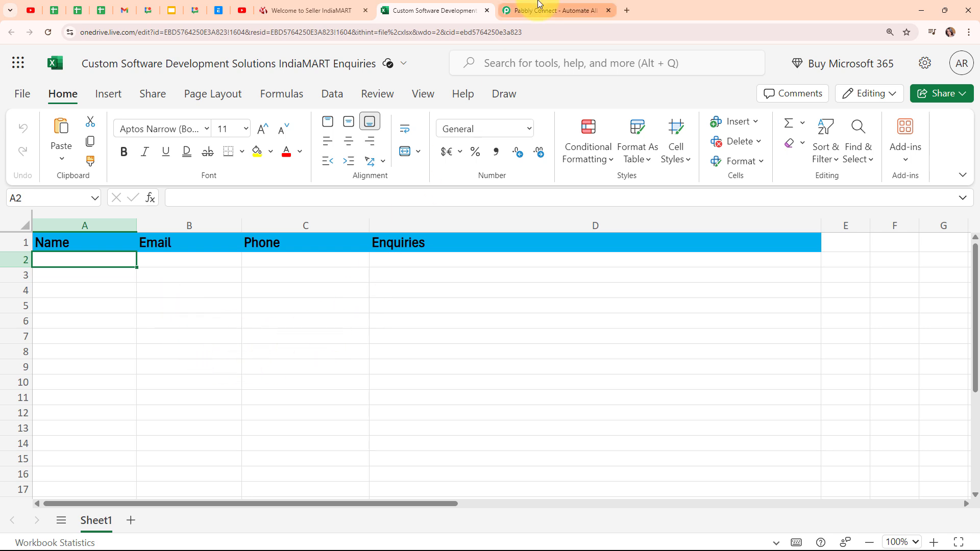
click(539, 4)
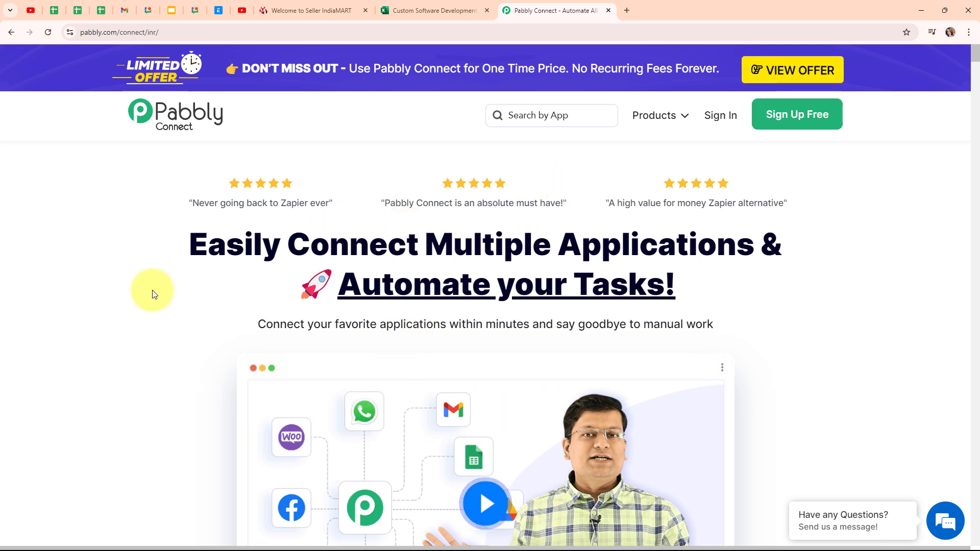
Step: Sign in to Pabbly and launch Pabbly Connect from the All Pabbly Apps page
click(202, 28)
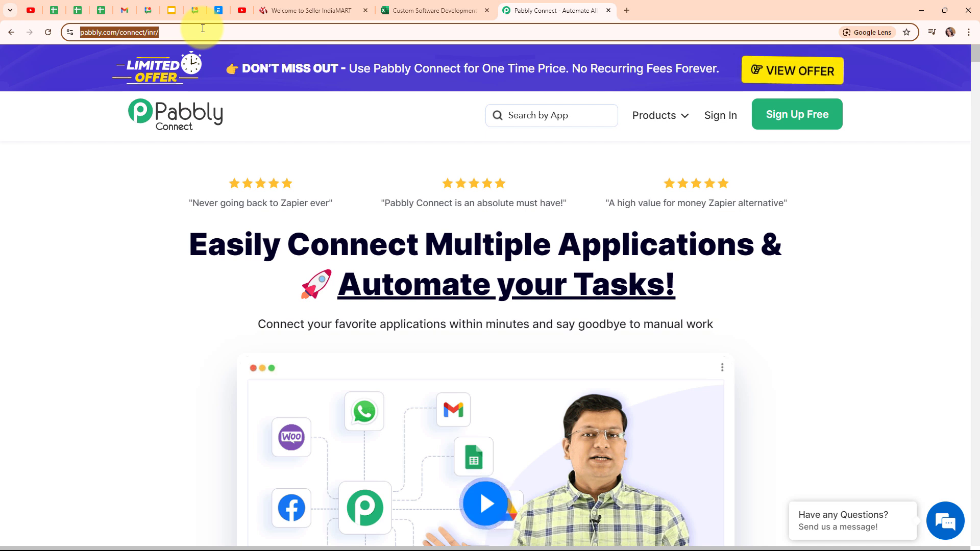
click(300, 109)
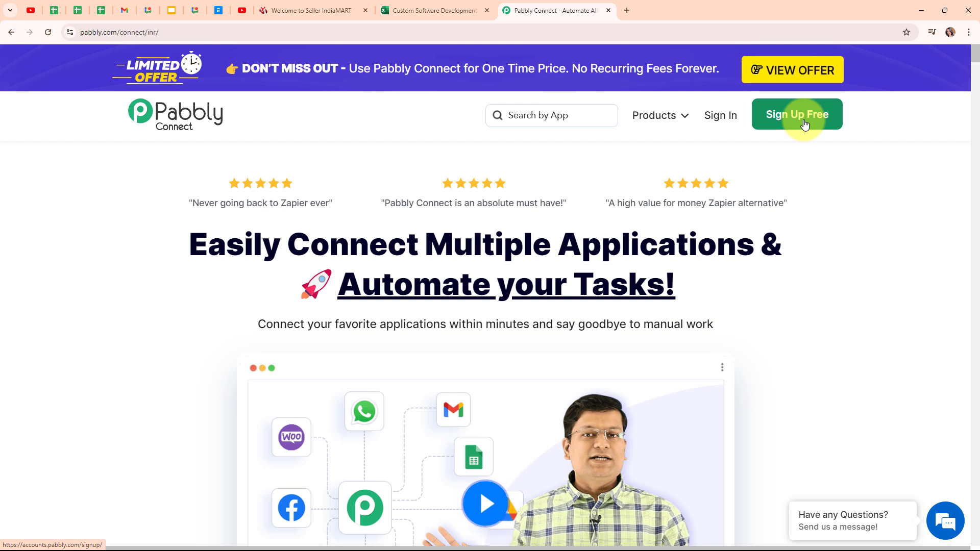
click(734, 120)
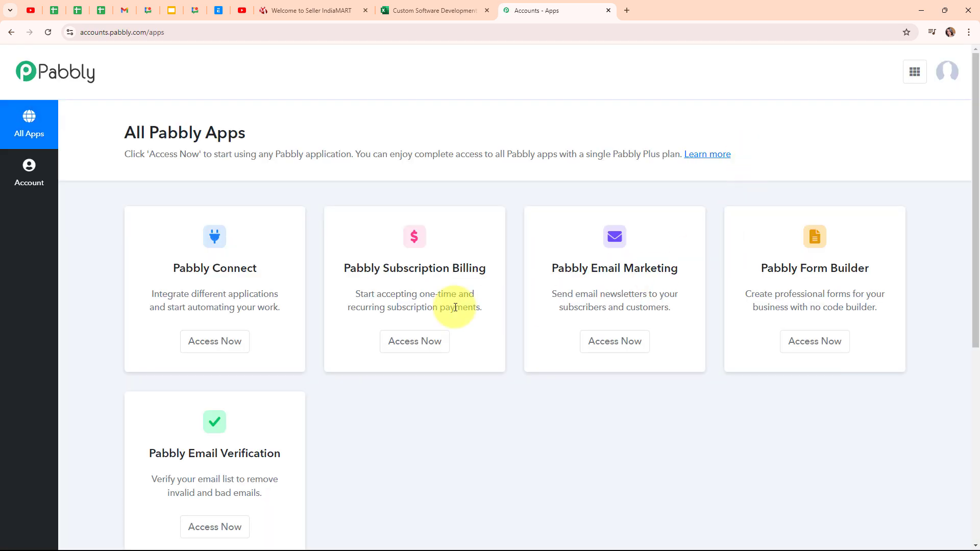
drag(126, 132, 302, 141)
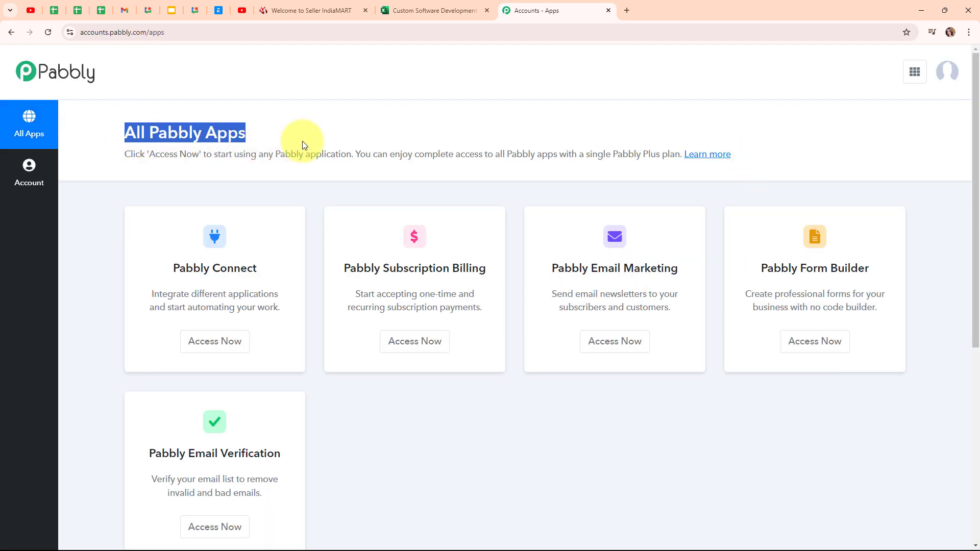
click(430, 129)
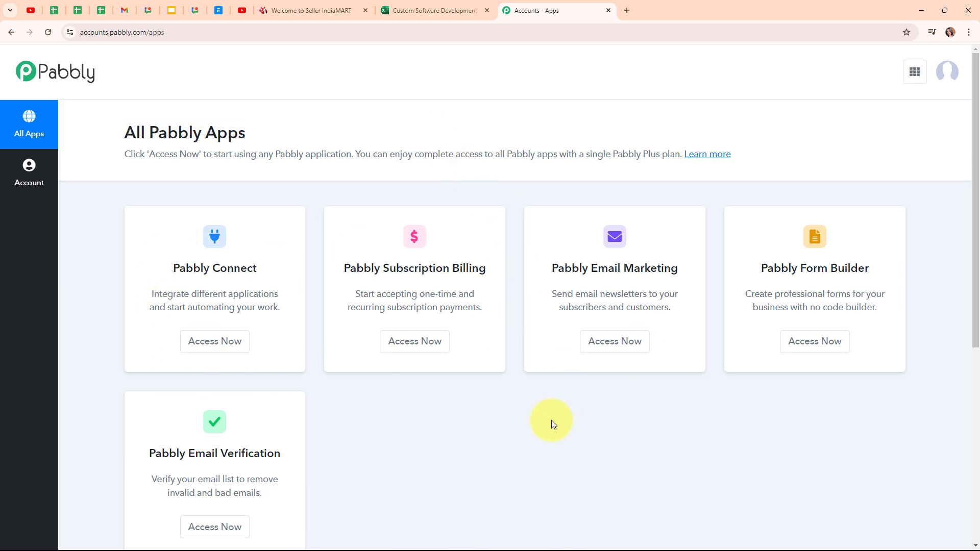
click(192, 341)
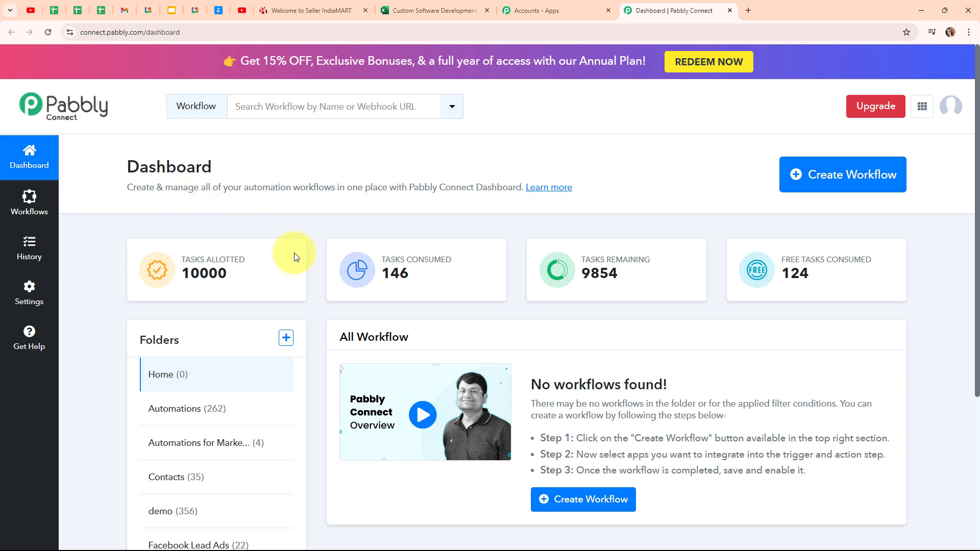
Step: Create workflow 'Add Custom Software Development Solutions IndiaMART Enquiries in MS Excel' in the Automations folder
click(864, 186)
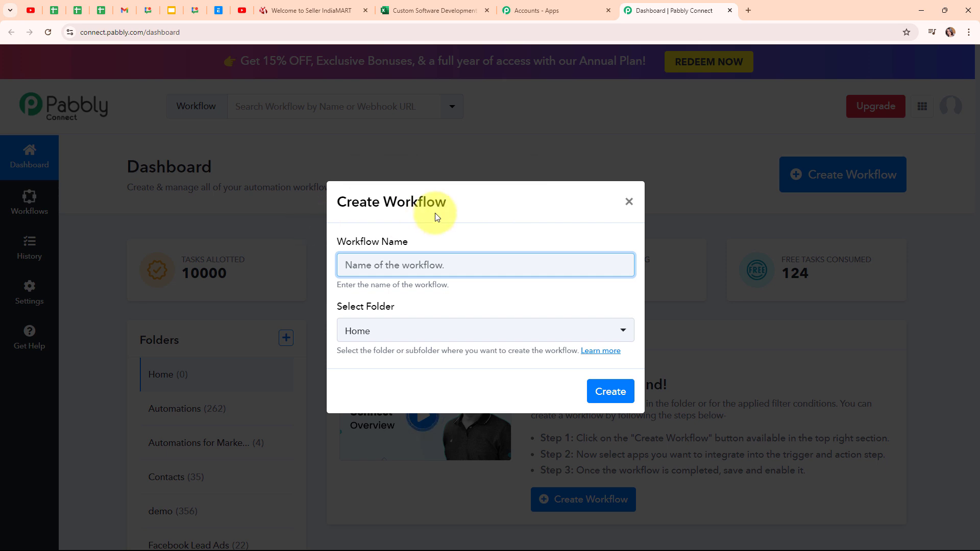
key(ctrl+v)
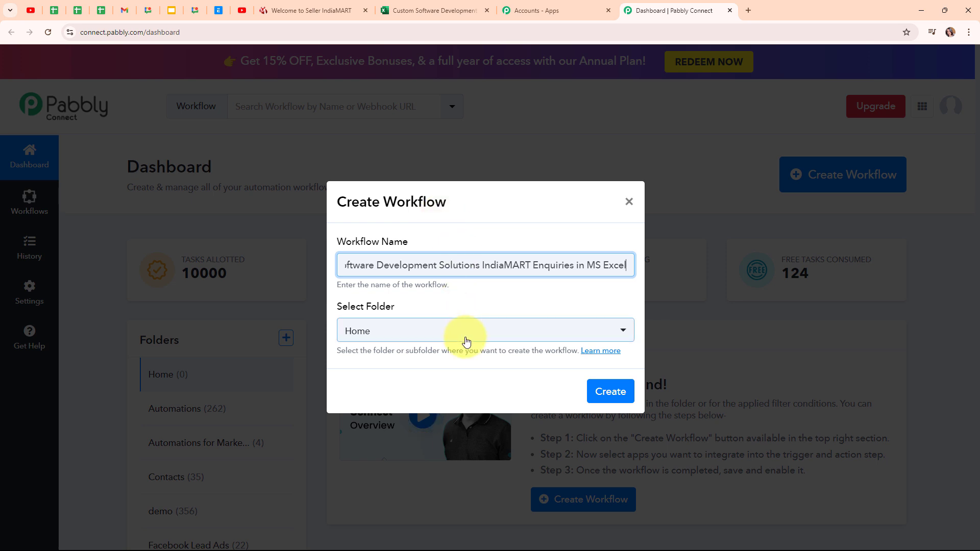
click(438, 333)
click(406, 162)
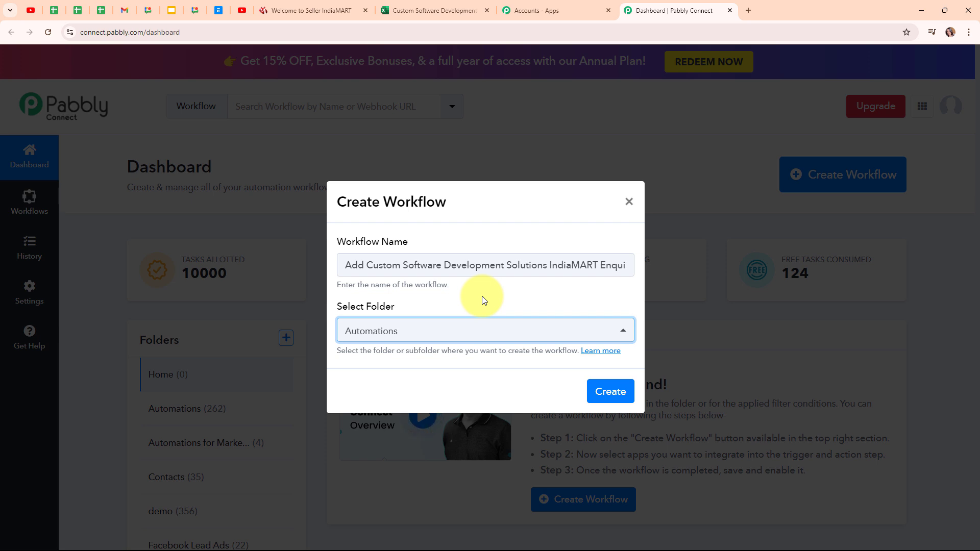
click(600, 351)
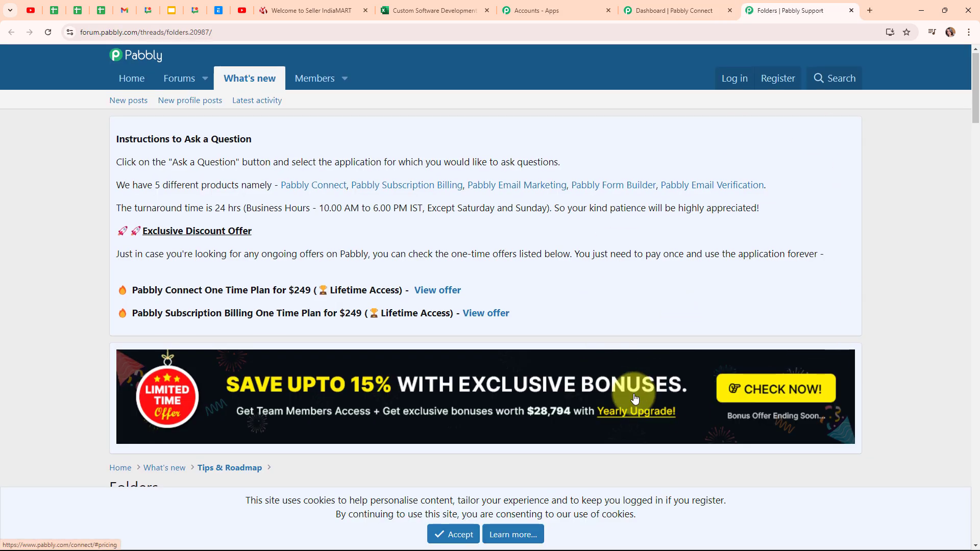
scroll(635, 399, down, 10)
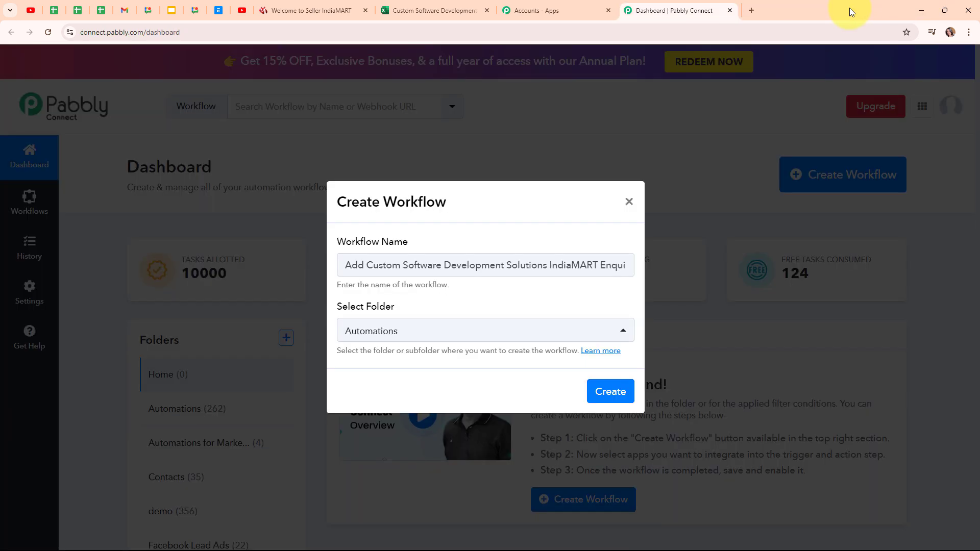
click(852, 11)
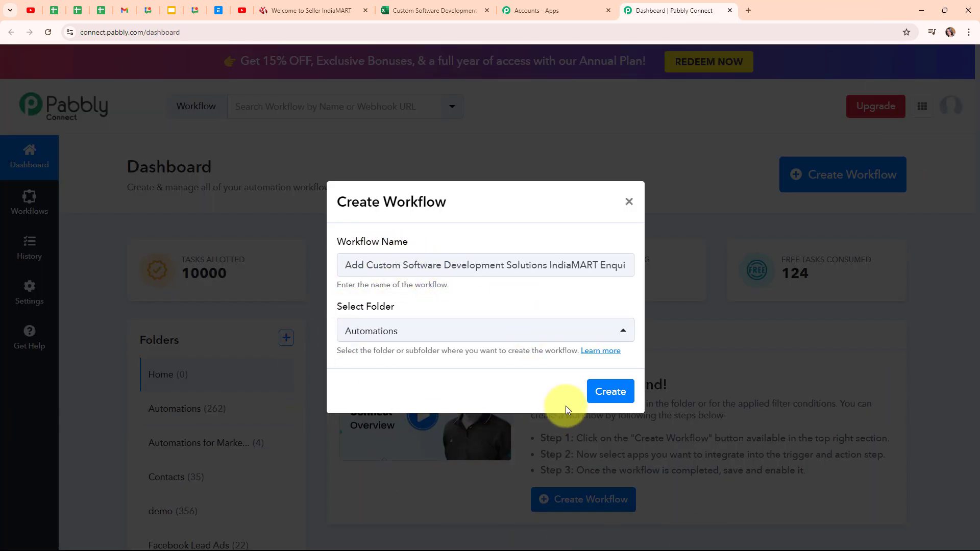
click(596, 395)
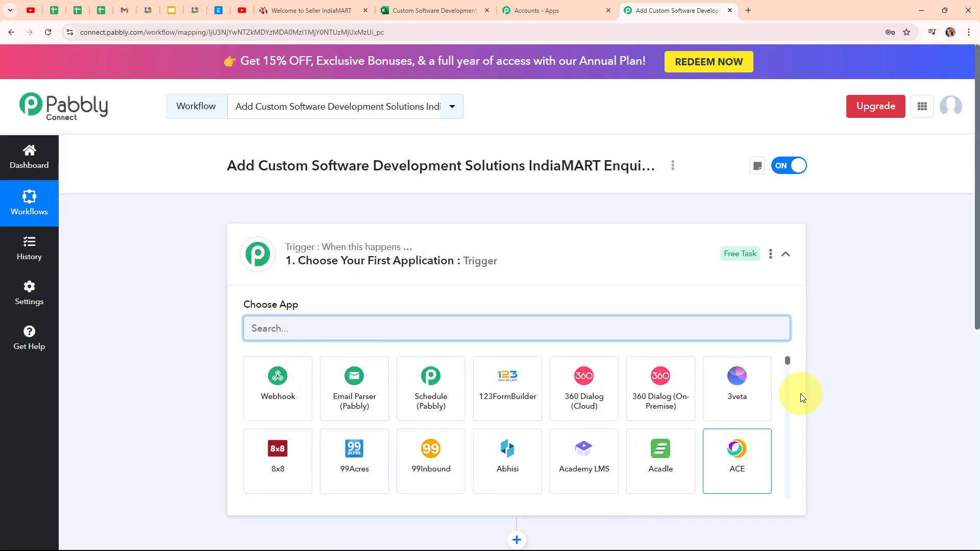
Step: Search 'indiaMART' in the trigger's app picker and choose IndiaMART as the trigger app
click(787, 255)
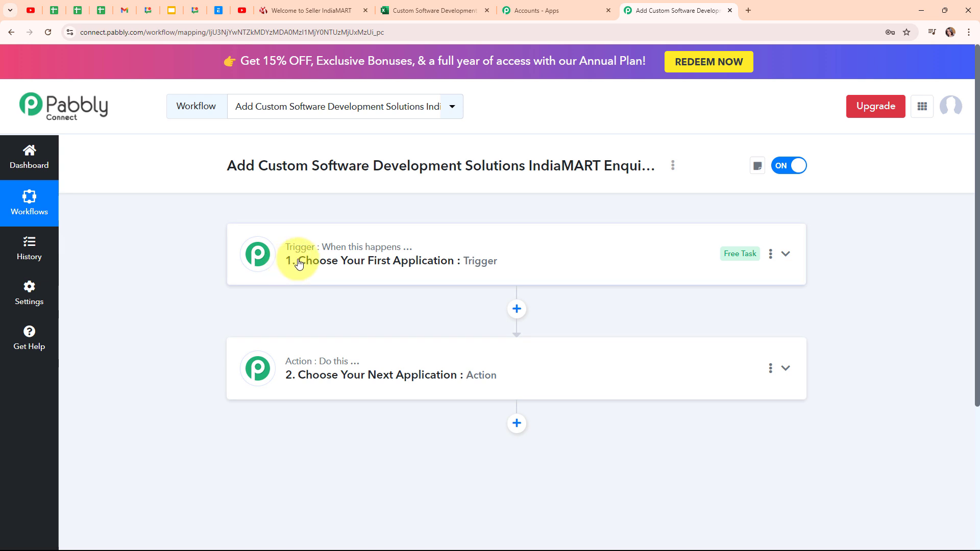
mouse_move(389, 254)
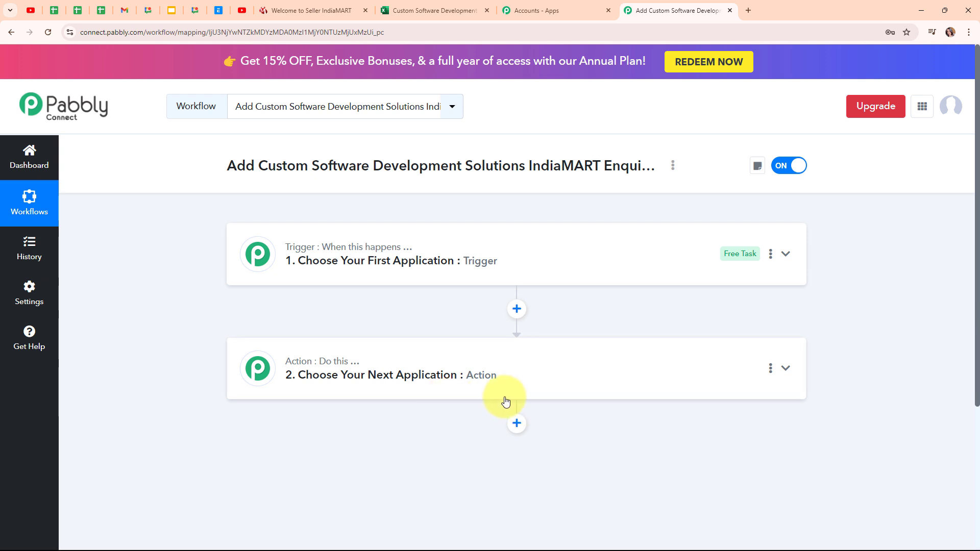
click(782, 262)
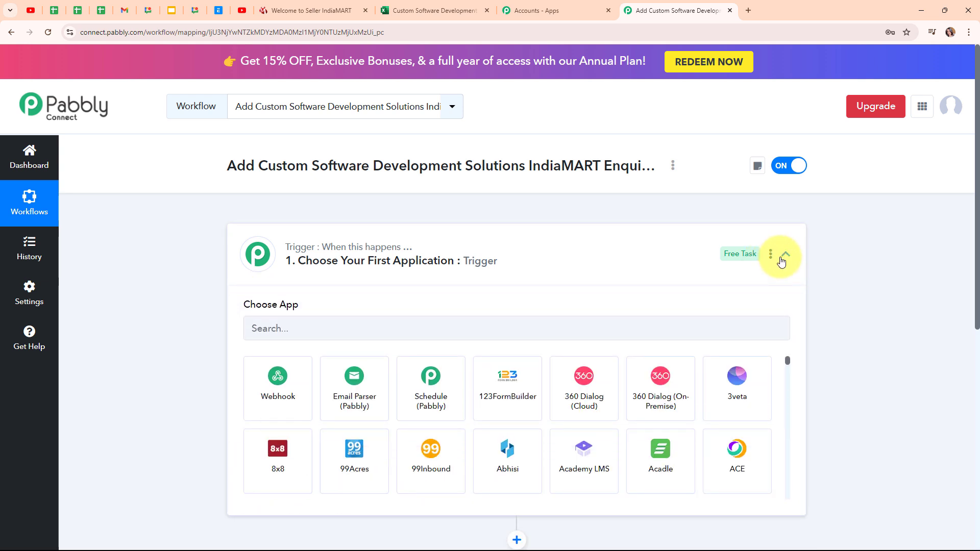
click(333, 334)
text(i)
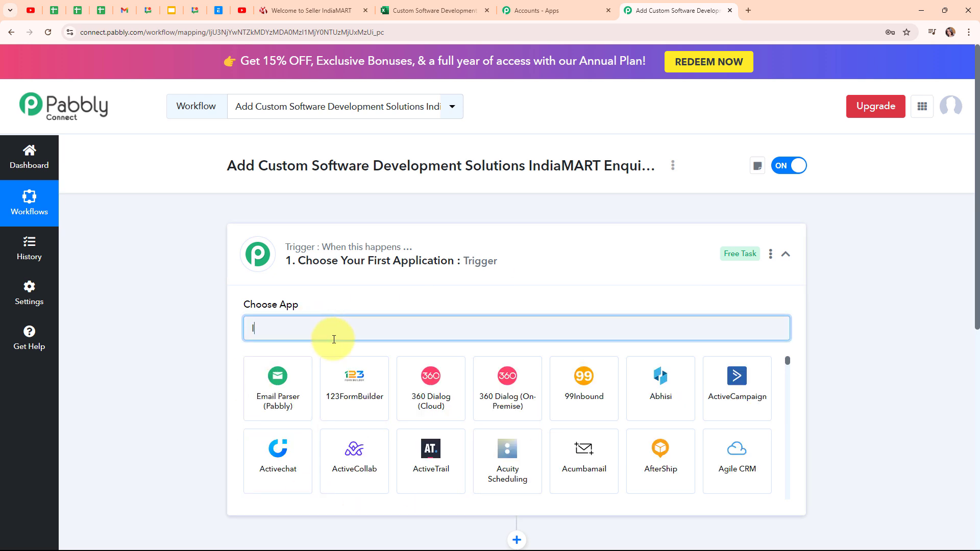
text(ndiaMART)
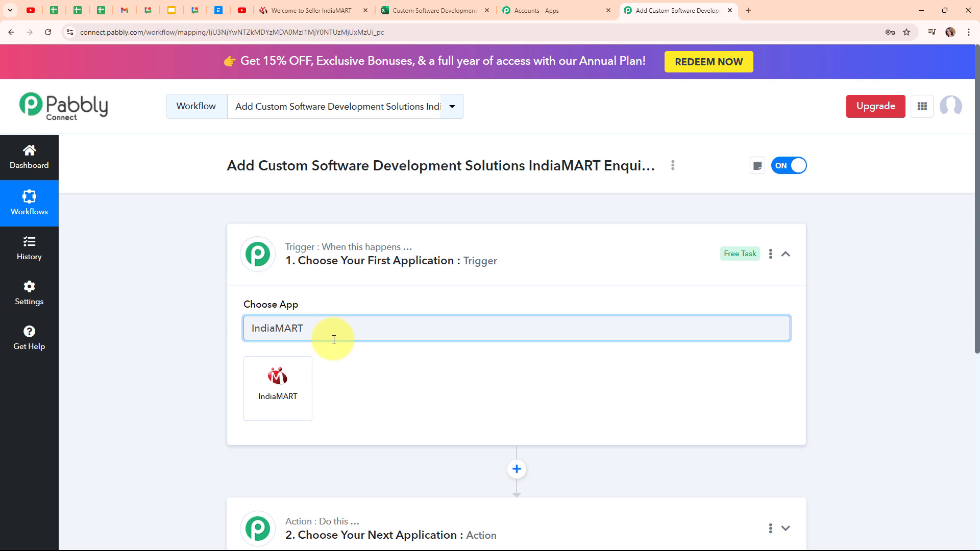
click(280, 379)
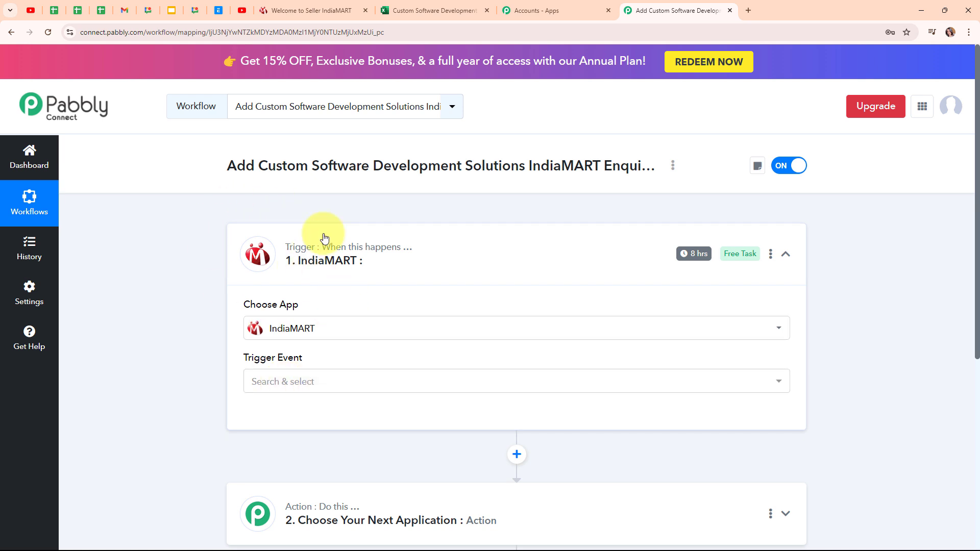
click(328, 384)
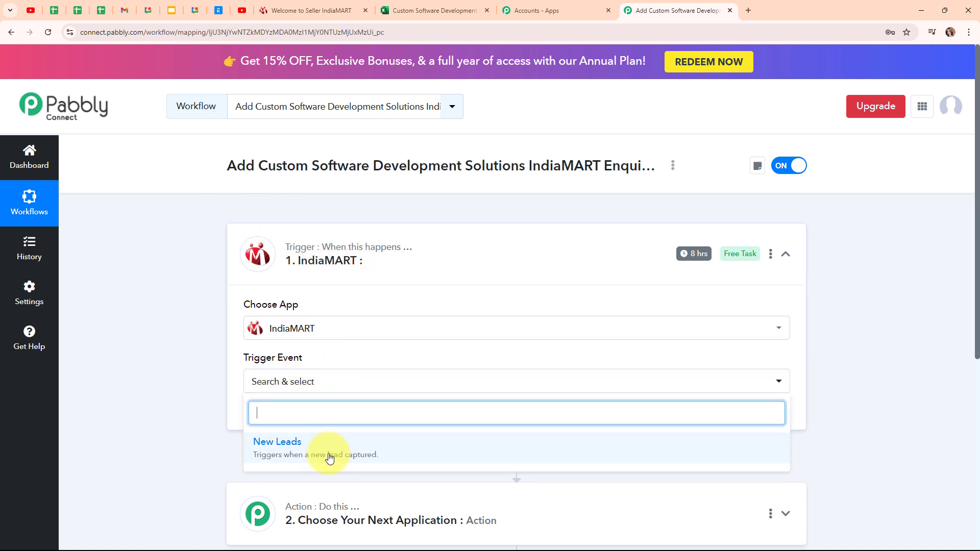
Step: Set the trigger event to New Leads and copy its webhook URL for IndiaMART
click(330, 456)
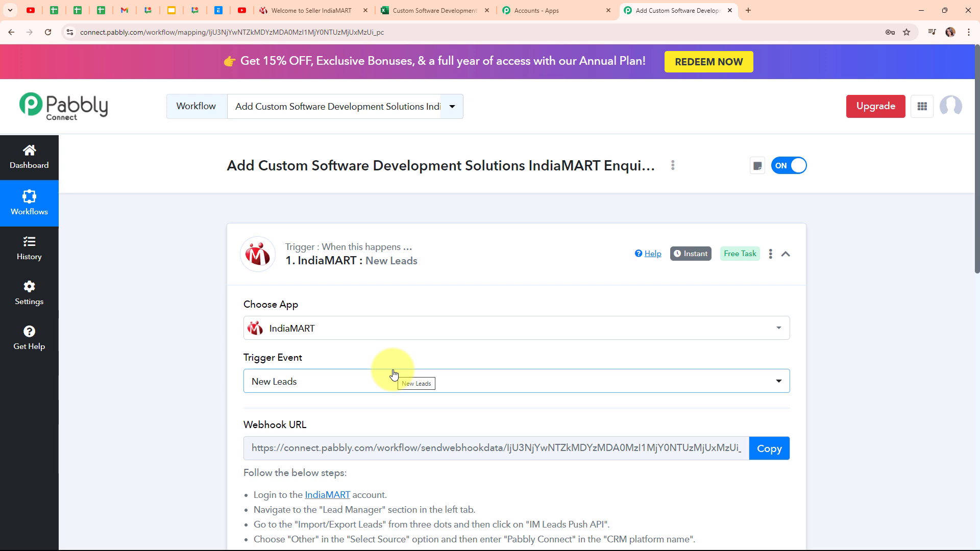
scroll(823, 335, down, 1)
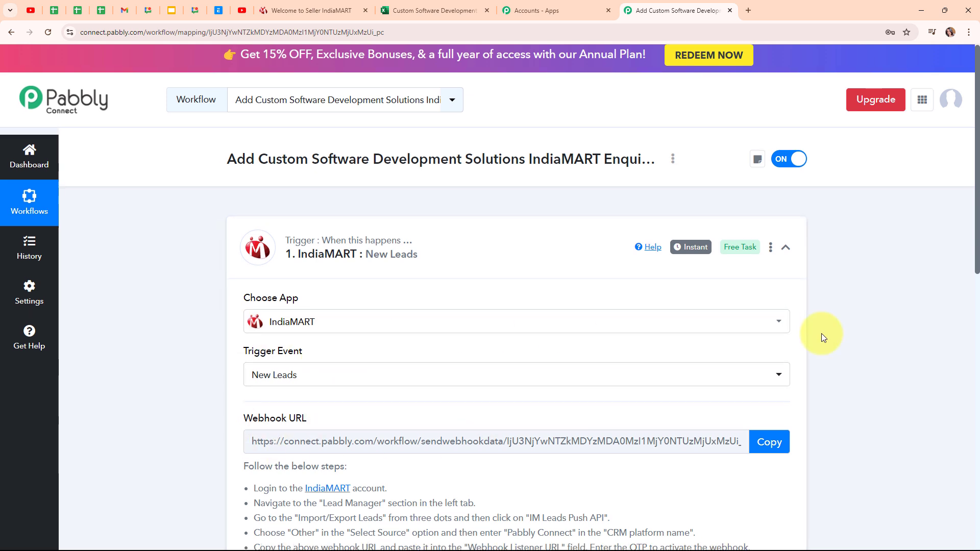
scroll(823, 337, down, 4)
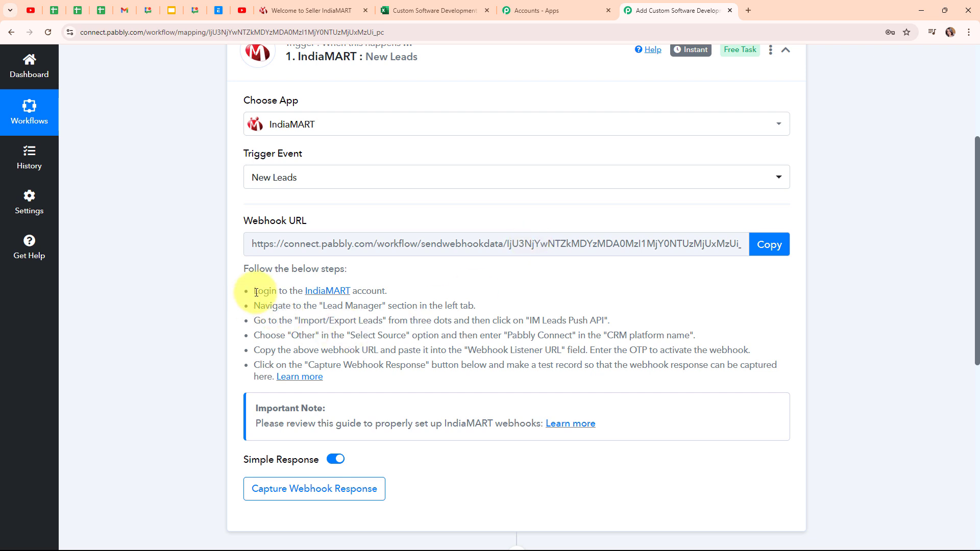
drag(248, 287, 361, 390)
click(361, 390)
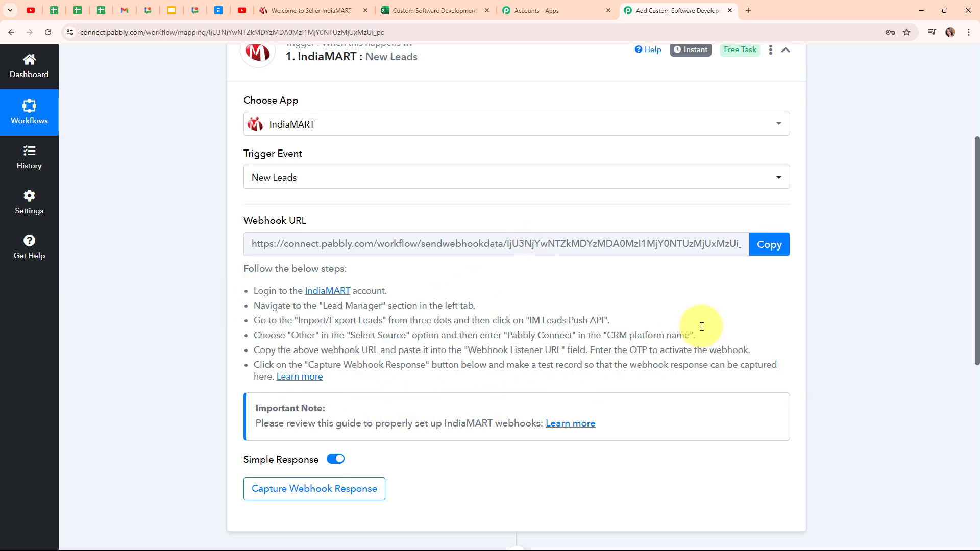
click(766, 246)
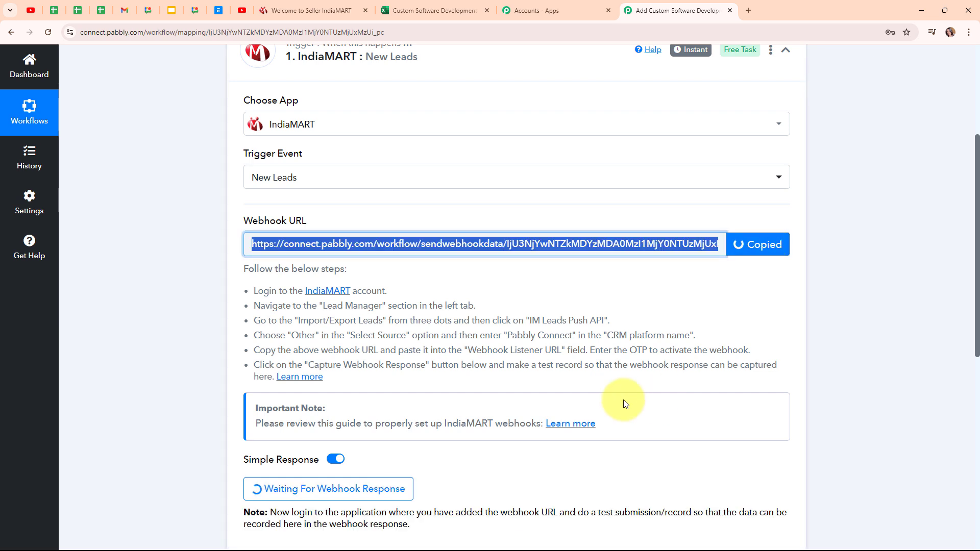
click(312, 10)
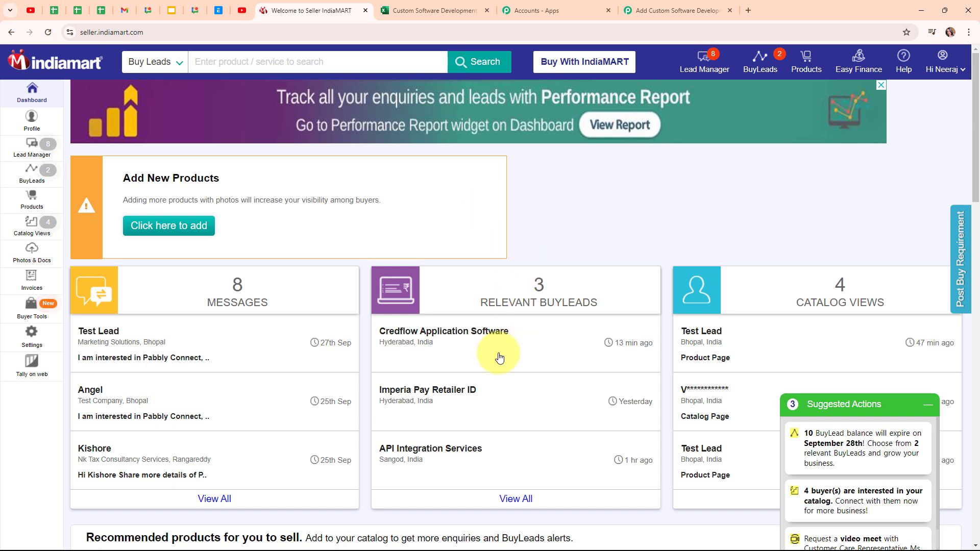
Step: Open the Push API page via Lead Manager's Import / Export Leads menu
click(25, 147)
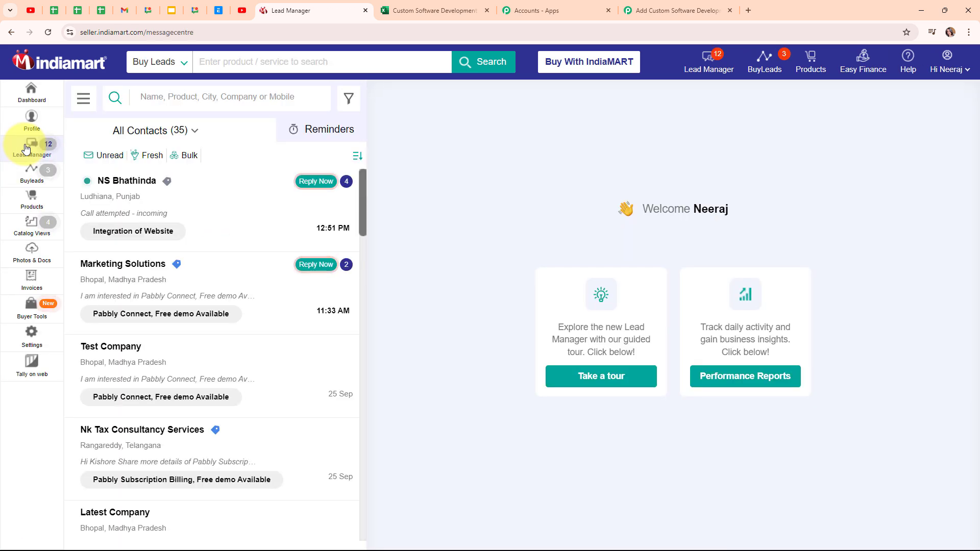
click(90, 107)
mouse_move(134, 194)
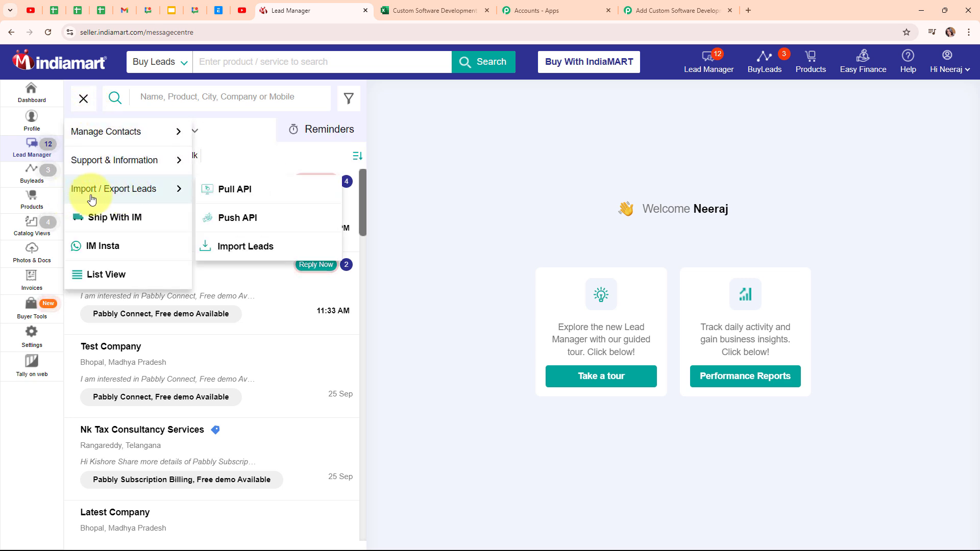
click(246, 219)
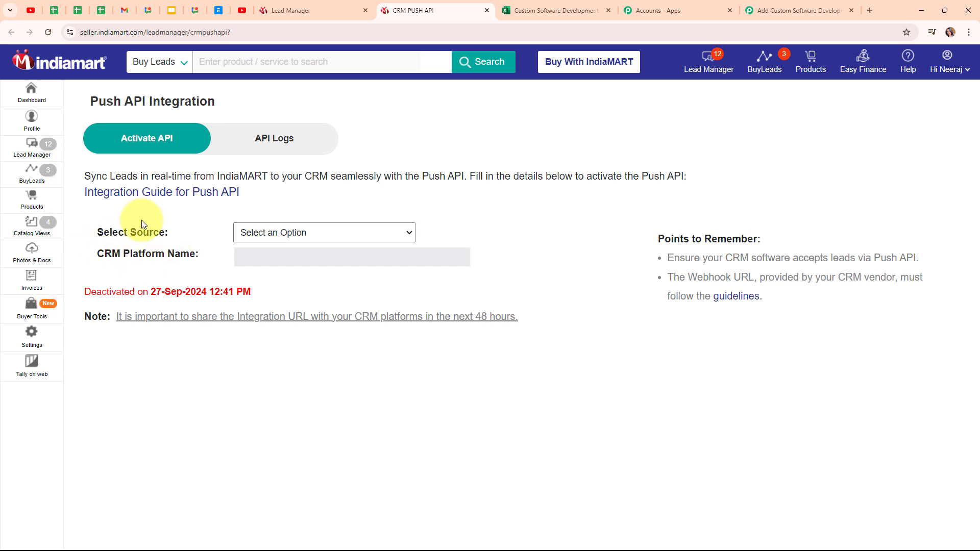
Step: Set source to Other, CRM name 'Pabby Connect', paste the Pabbly webhook URL, and save
click(414, 233)
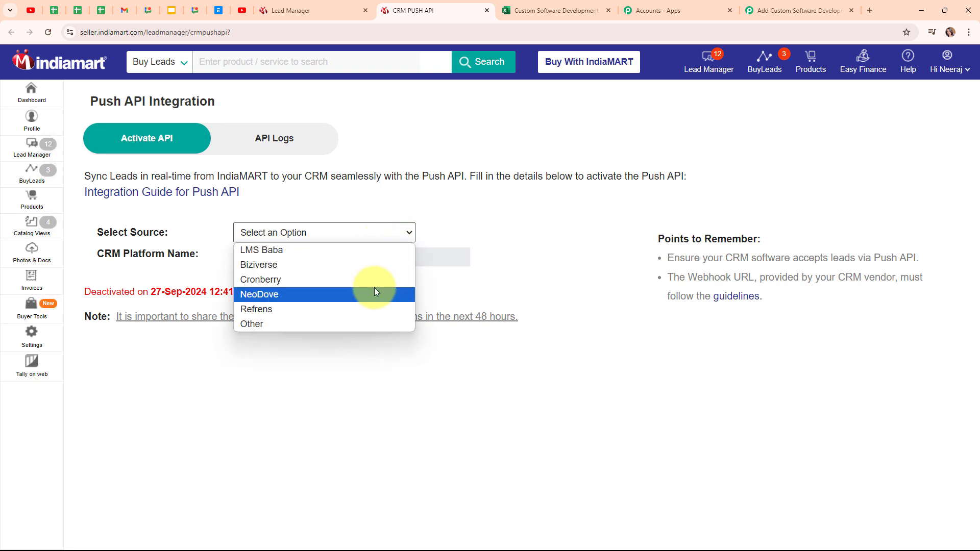
click(262, 327)
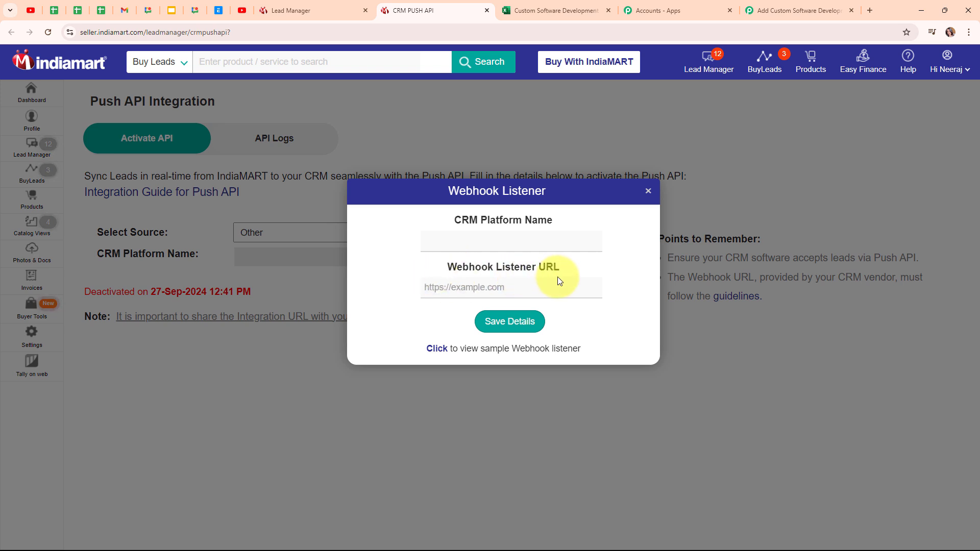
click(454, 243)
click(486, 273)
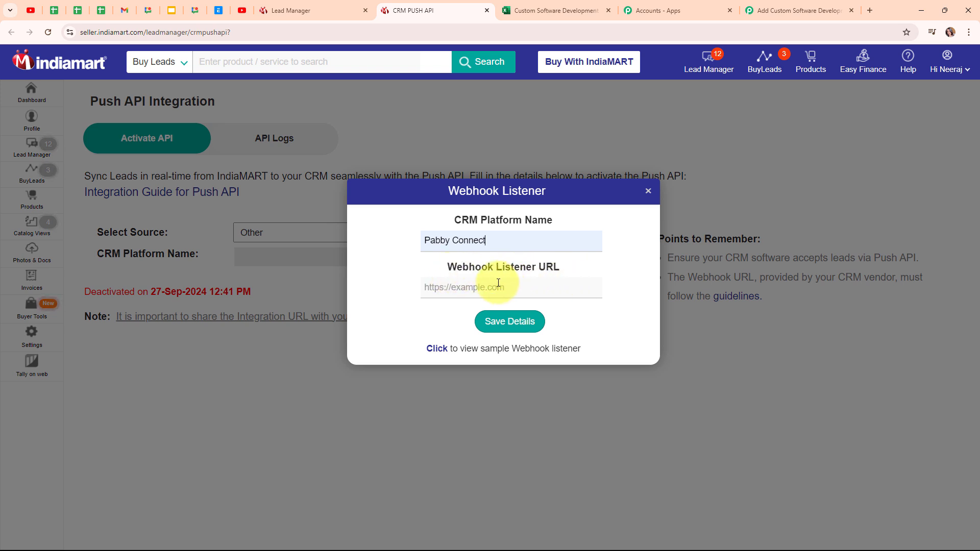
click(474, 286)
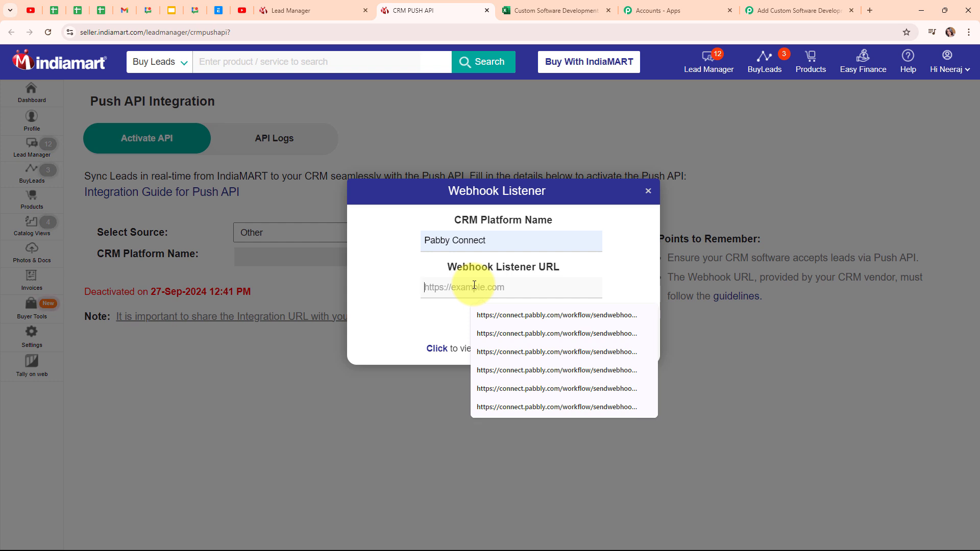
key(ctrl+v)
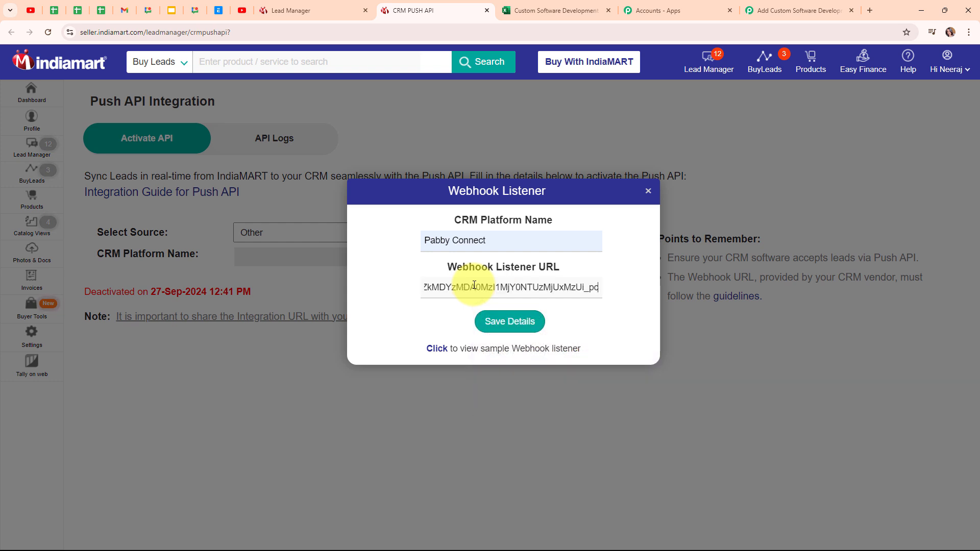
click(372, 300)
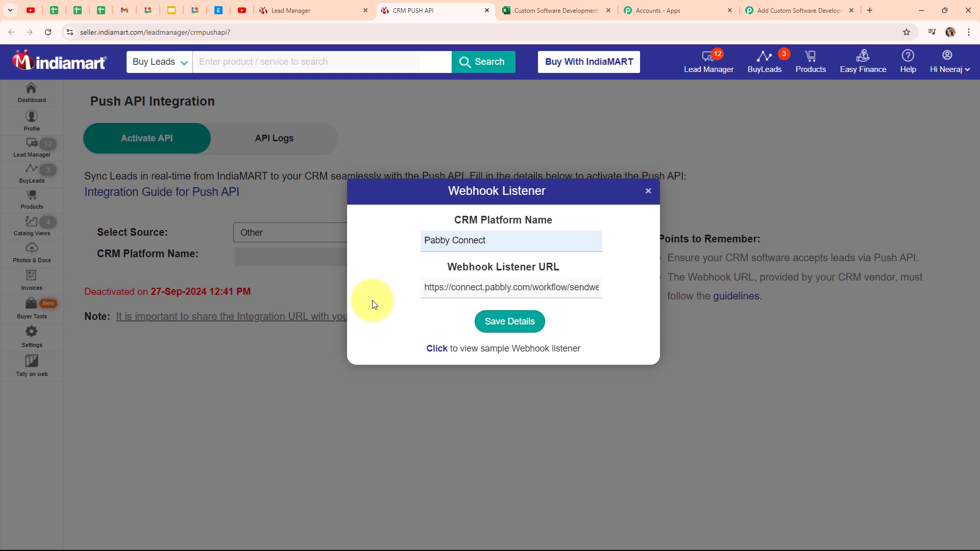
click(507, 333)
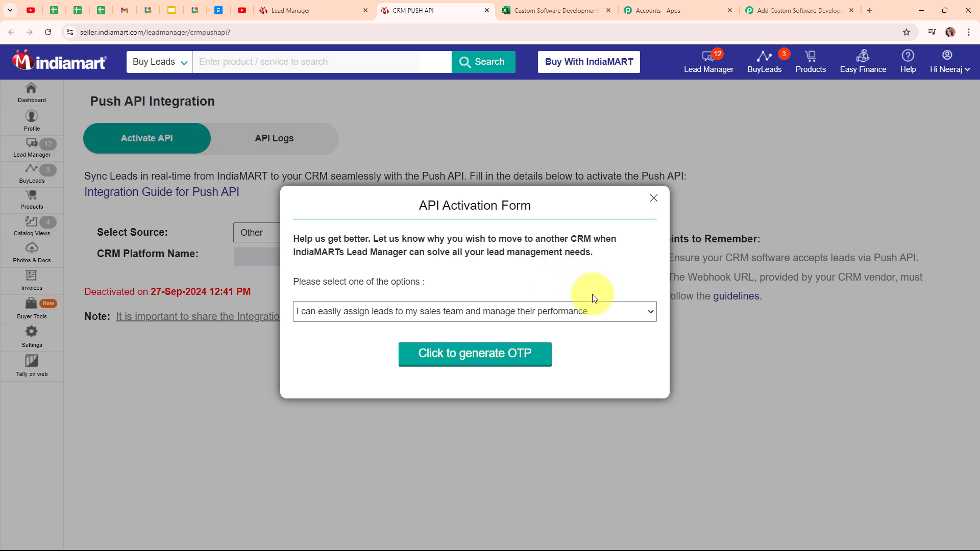
Step: Activate the Push API with the 'permanently save the leads' reason and the mobile OTP
click(602, 312)
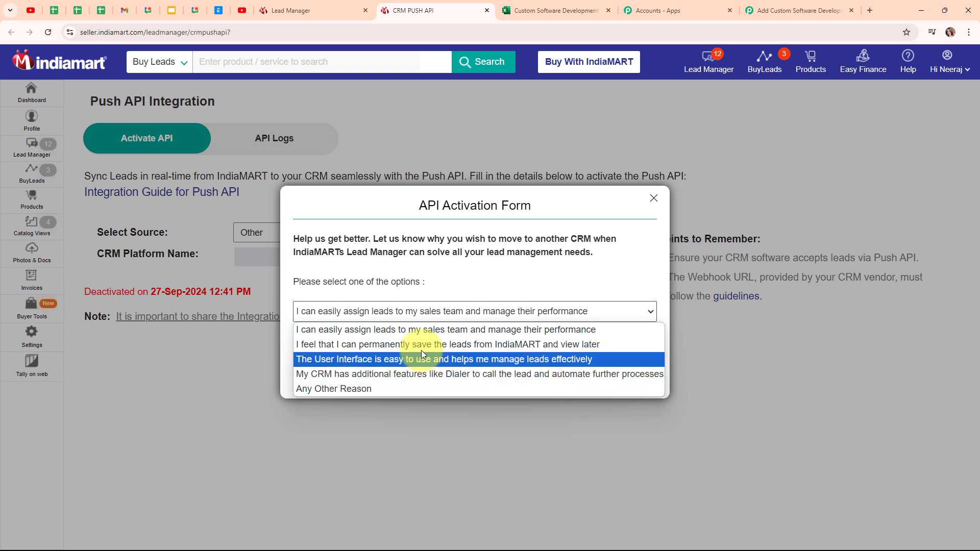
click(408, 340)
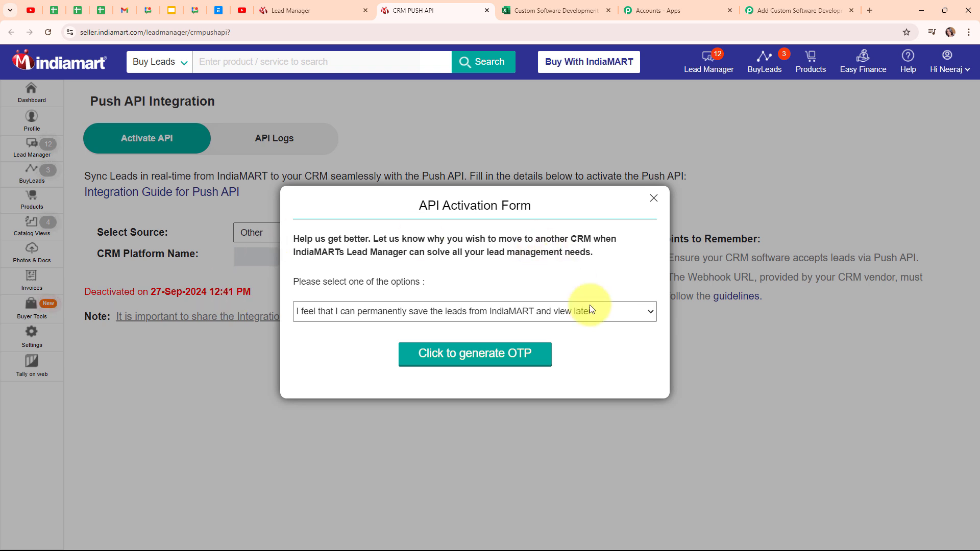
click(516, 360)
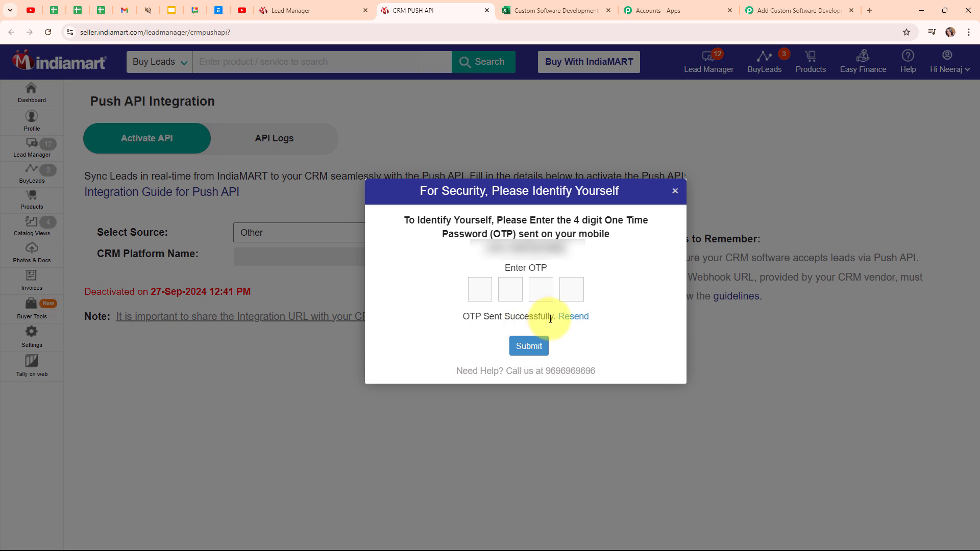
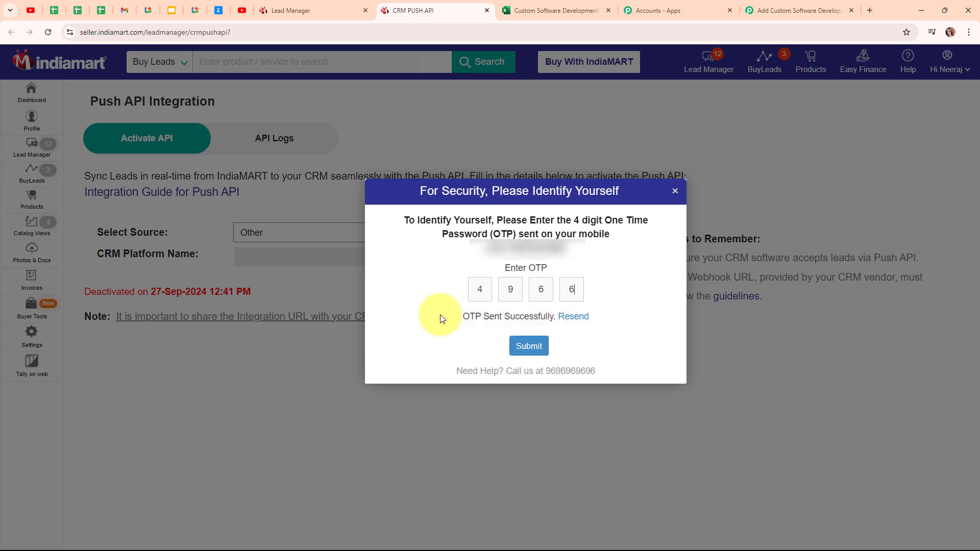
click(535, 353)
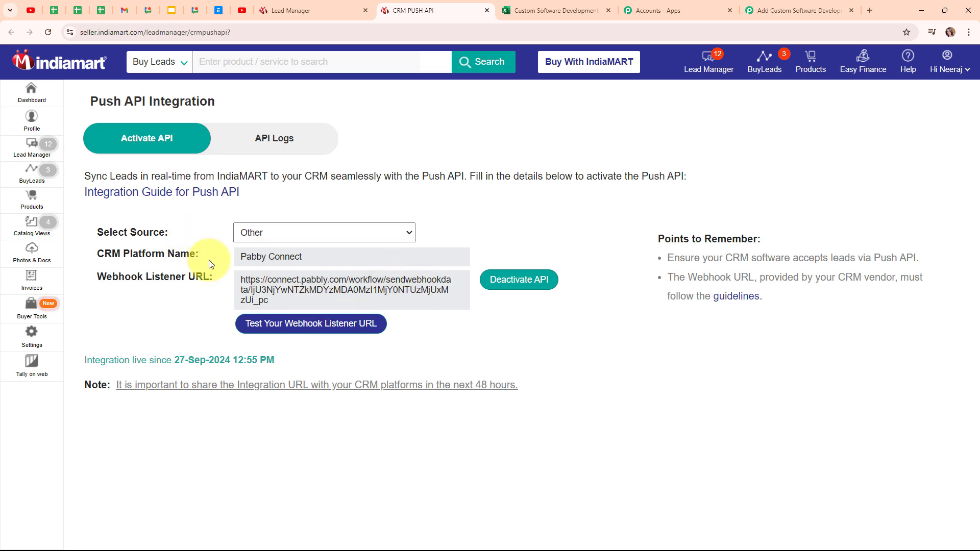
click(790, 5)
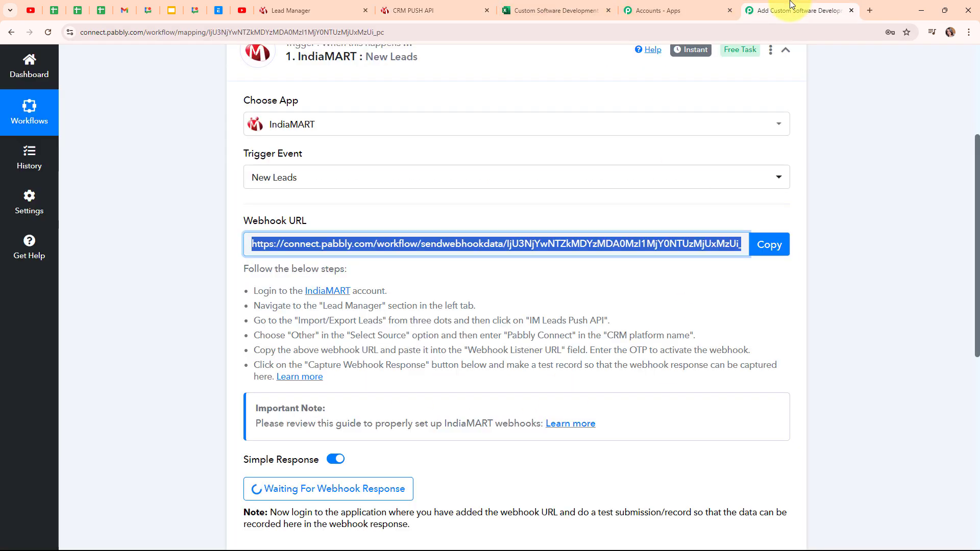
scroll(391, 355, down, 4)
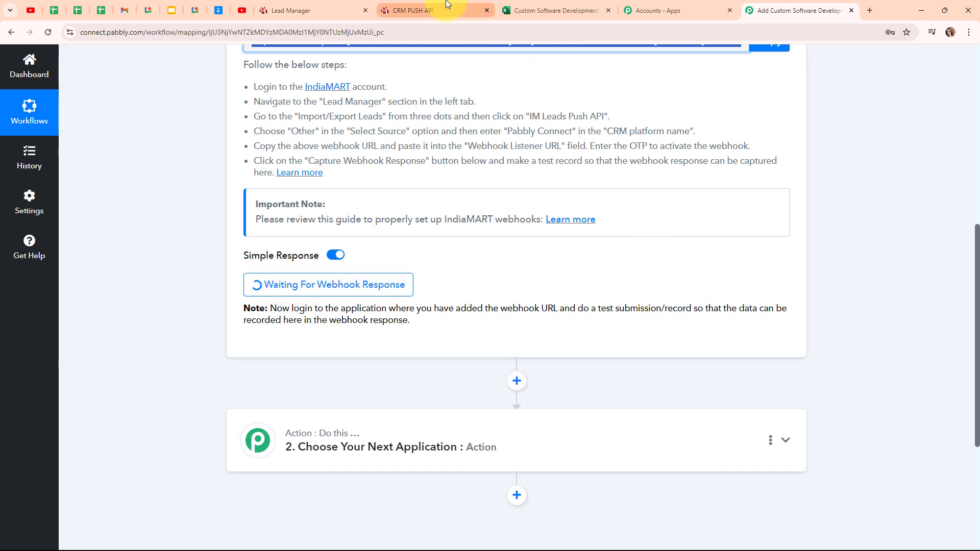
Step: Run the webhook listener URL test from IndiaMART (HTTP 200) and check the captured response in Pabbly
click(420, 10)
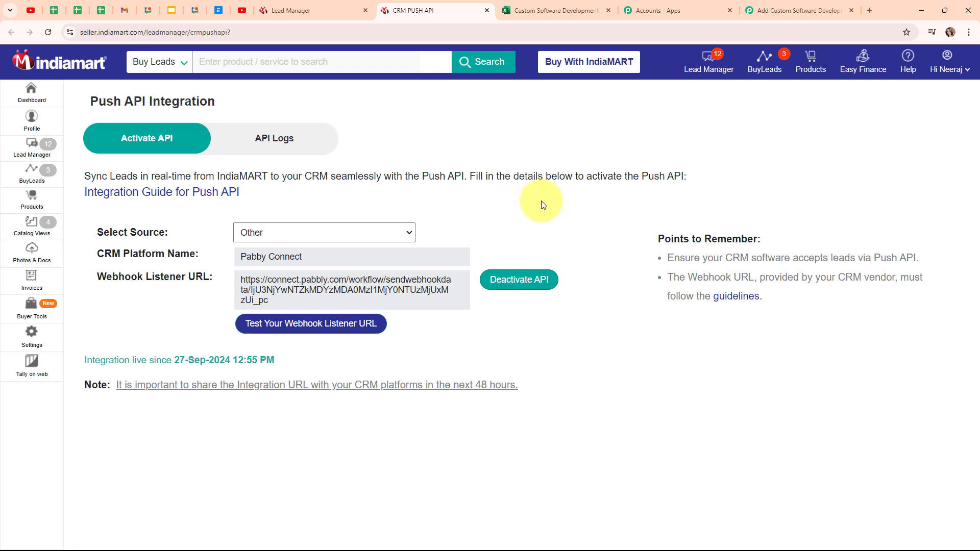
click(352, 331)
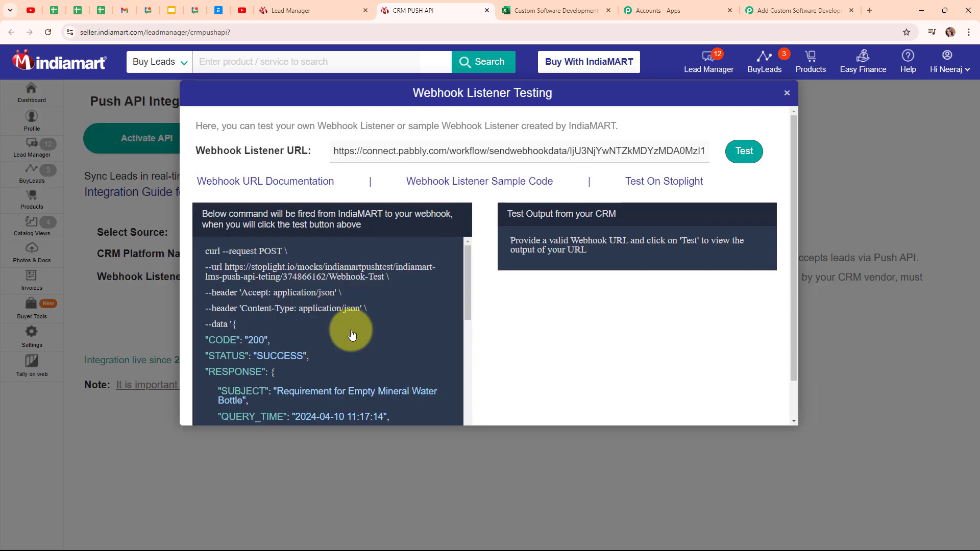
click(745, 152)
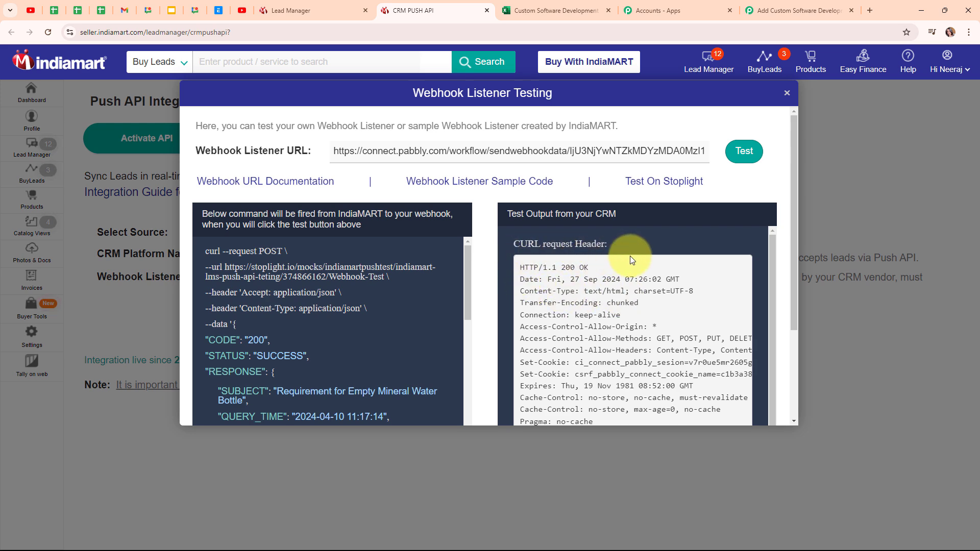
click(788, 93)
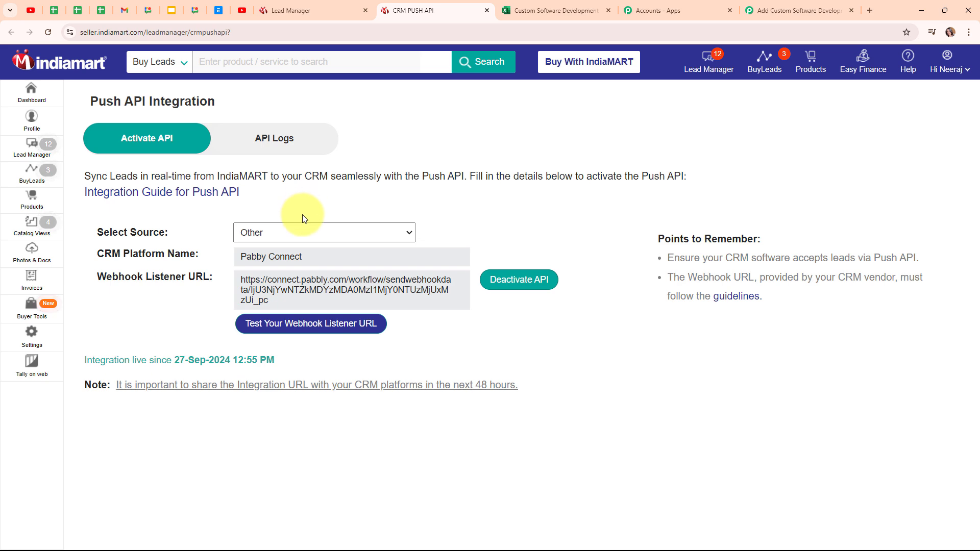
click(754, 11)
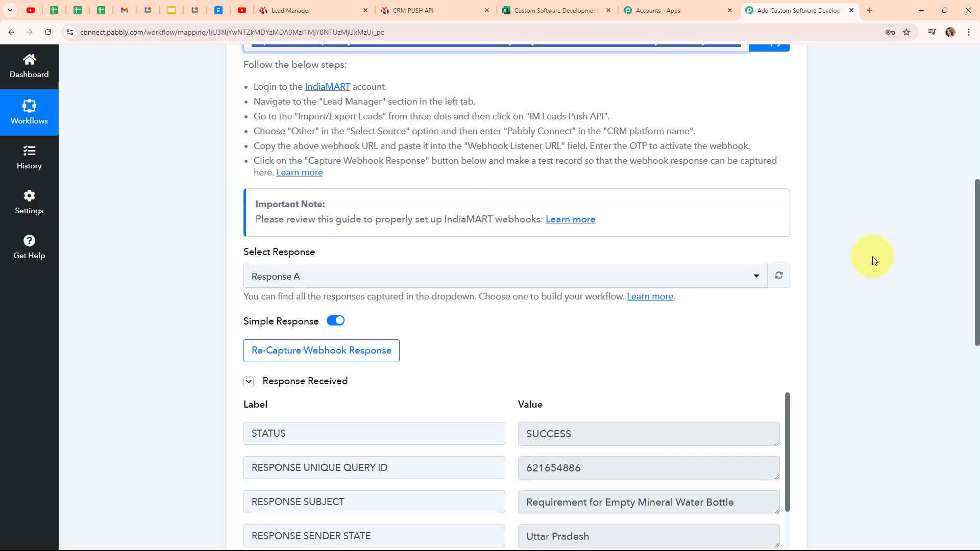
Step: Inspect Response A's lead fields: SUCCESS status, query ID, subject 'Requirement for Empty Mineral Water Bottle', sender details
scroll(887, 276, down, 4)
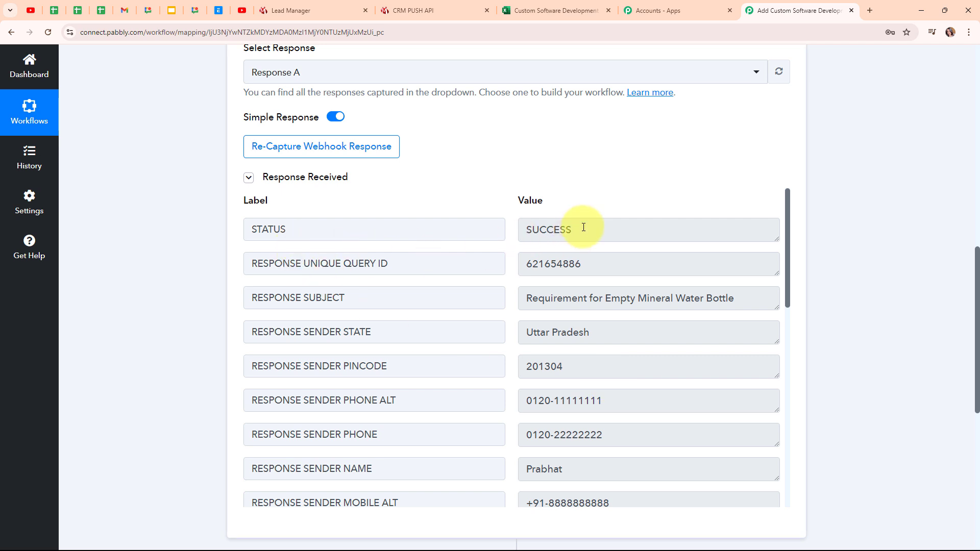
drag(583, 227, 464, 236)
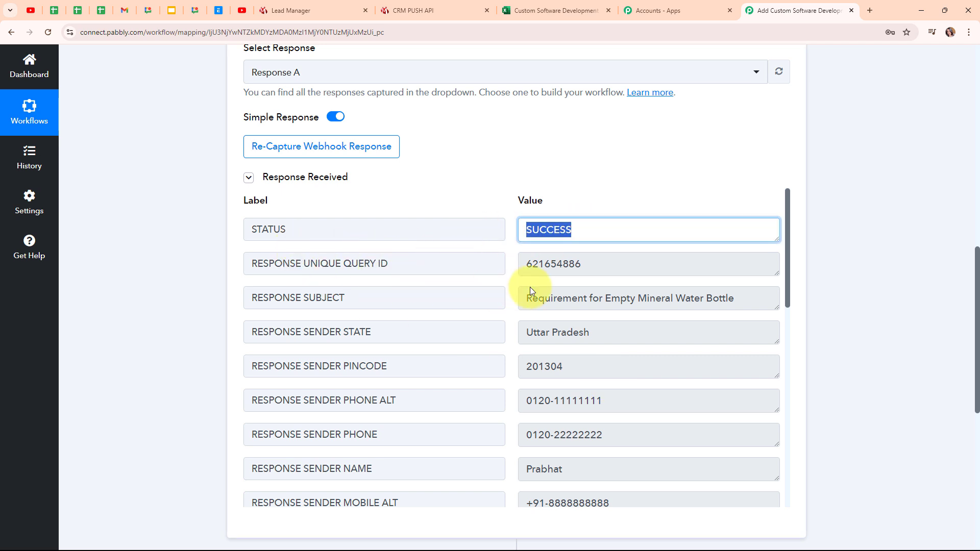
drag(619, 263, 487, 269)
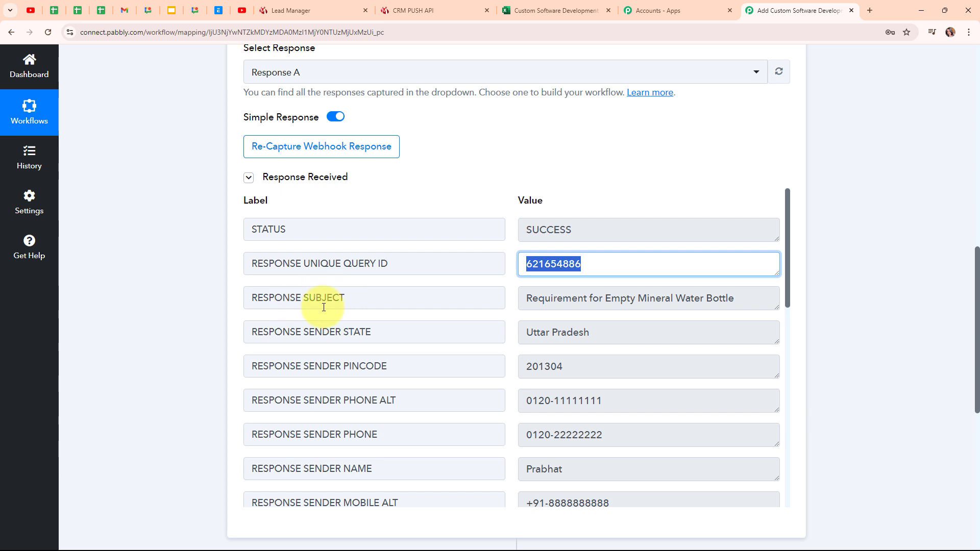
click(536, 305)
drag(536, 305, 675, 311)
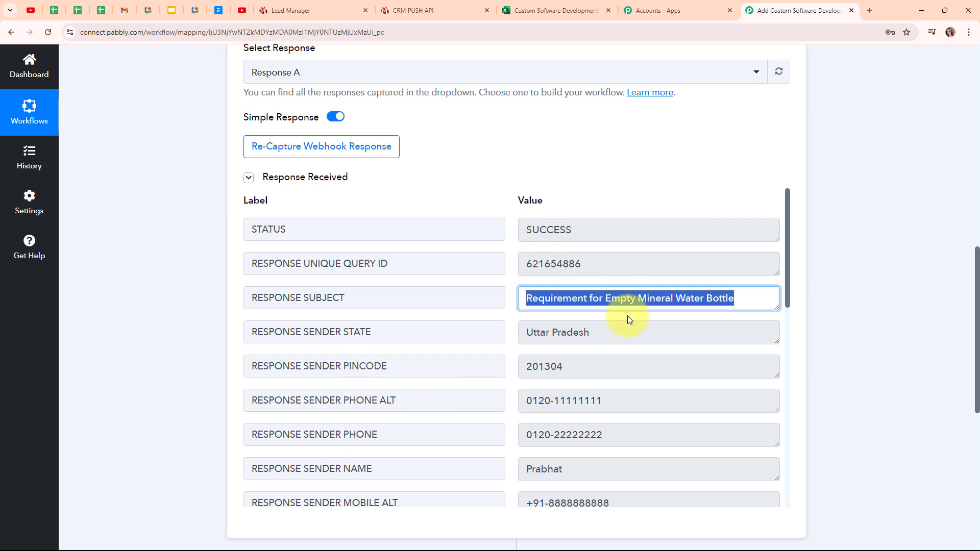
drag(623, 328, 512, 347)
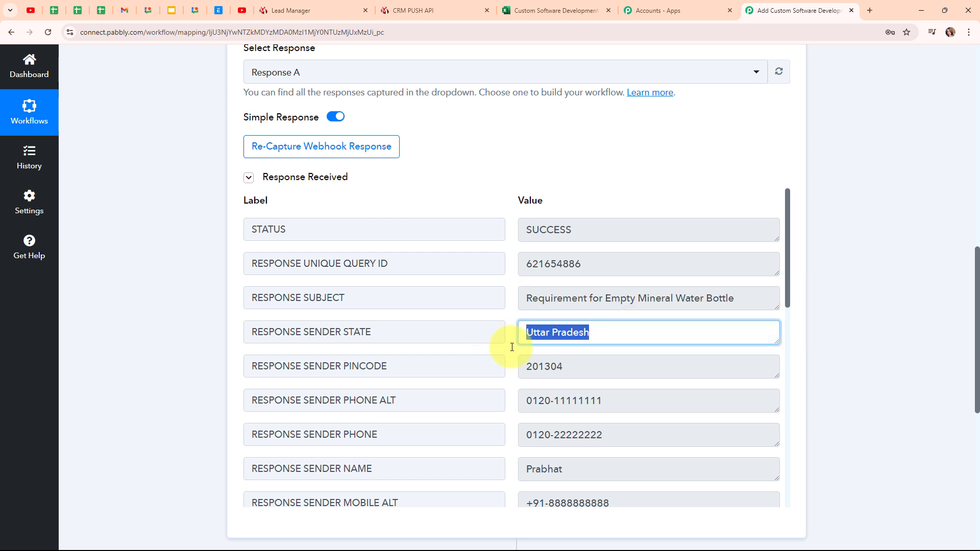
drag(596, 369, 454, 394)
click(557, 411)
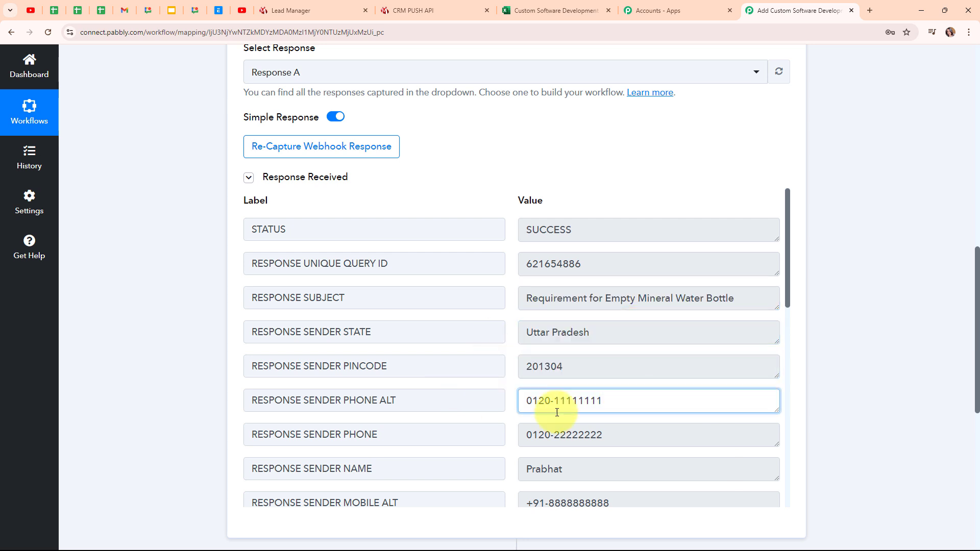
drag(557, 412, 422, 417)
drag(617, 464, 453, 469)
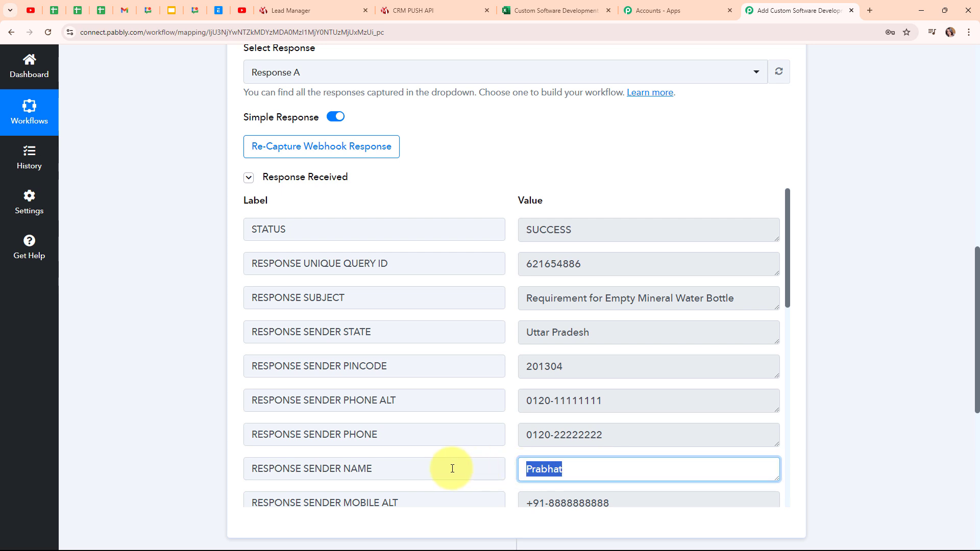
Step: Highlight the lead's alternate email, country code, company name, city and address values
scroll(730, 353, down, 6)
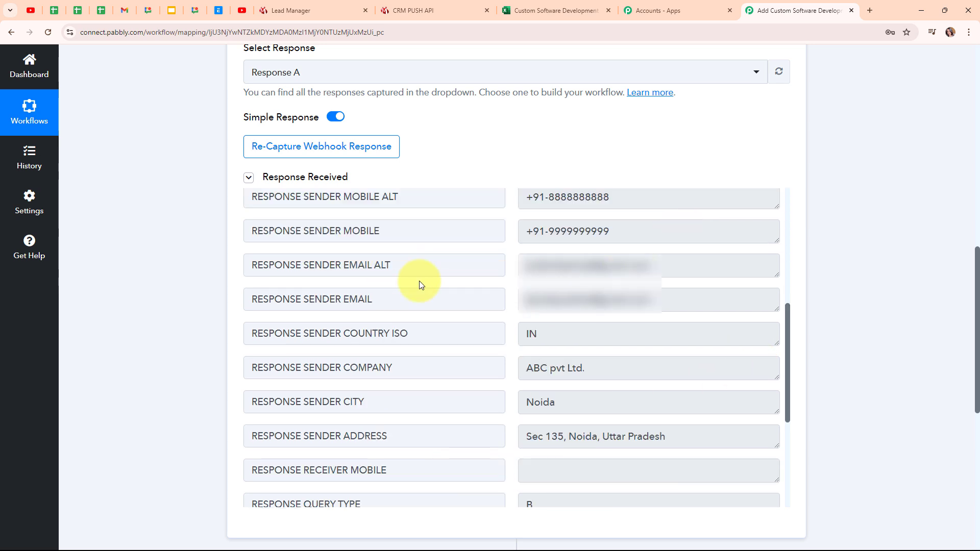
drag(626, 231, 448, 256)
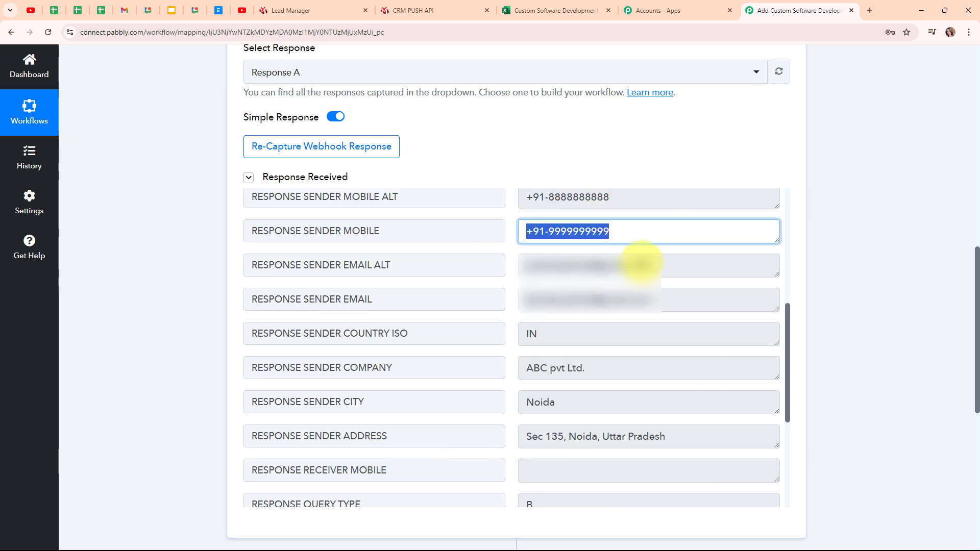
drag(653, 266, 401, 291)
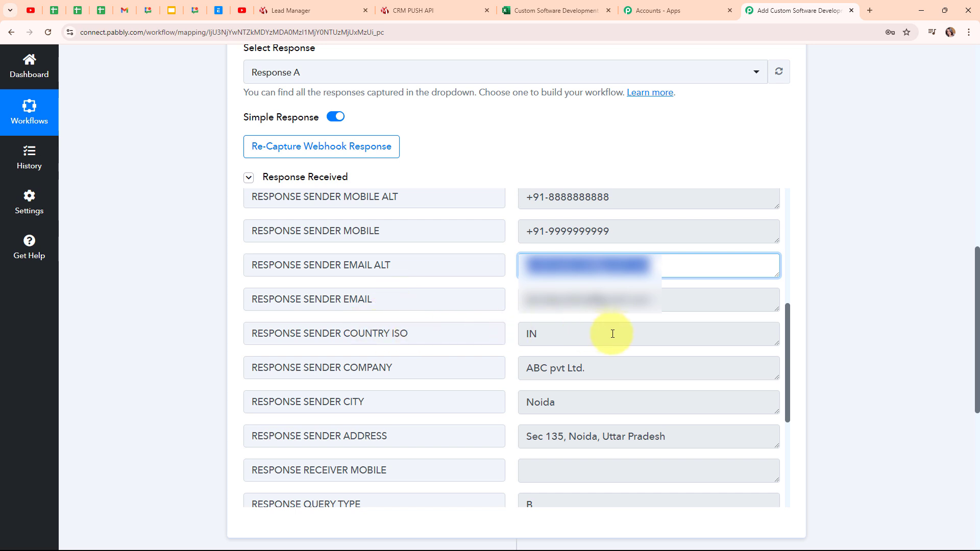
drag(612, 333, 442, 366)
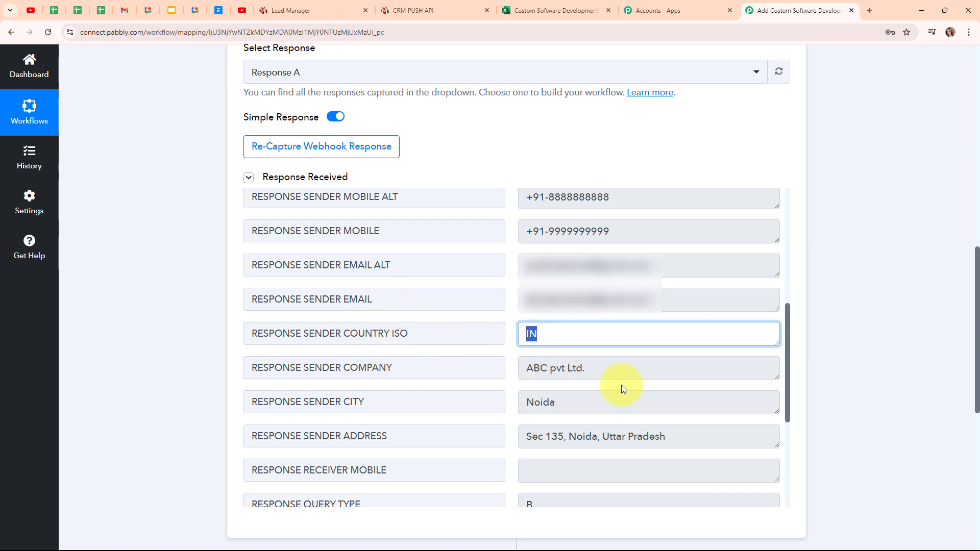
drag(638, 367, 431, 354)
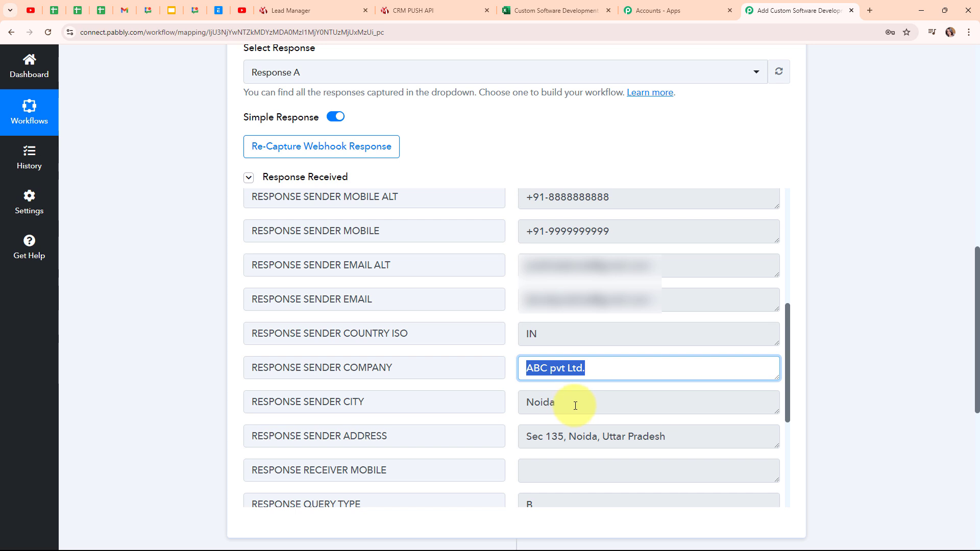
drag(574, 406, 353, 444)
drag(664, 438, 415, 445)
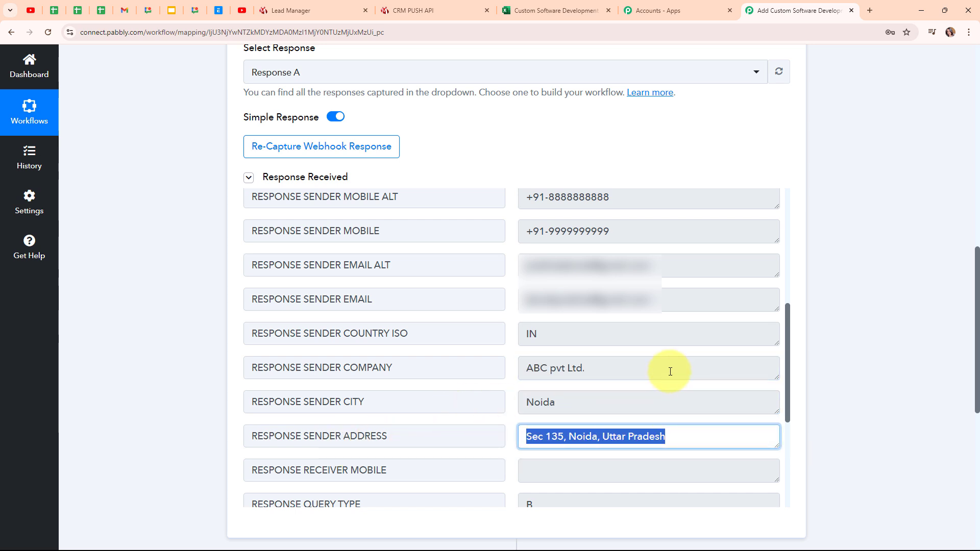
Step: Highlight the enquired product name and enlarge the Query Message box to read it fully
scroll(670, 372, down, 5)
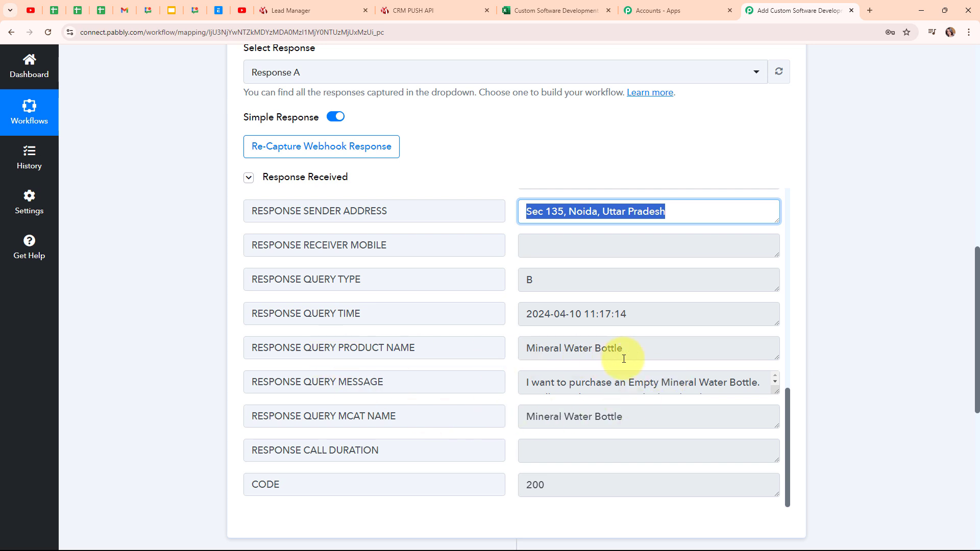
drag(667, 349, 482, 347)
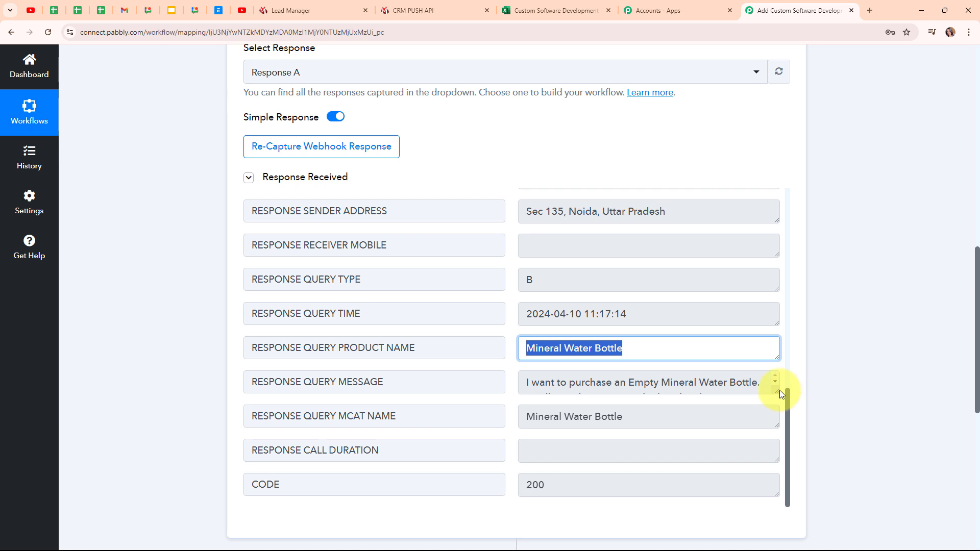
drag(776, 392, 769, 465)
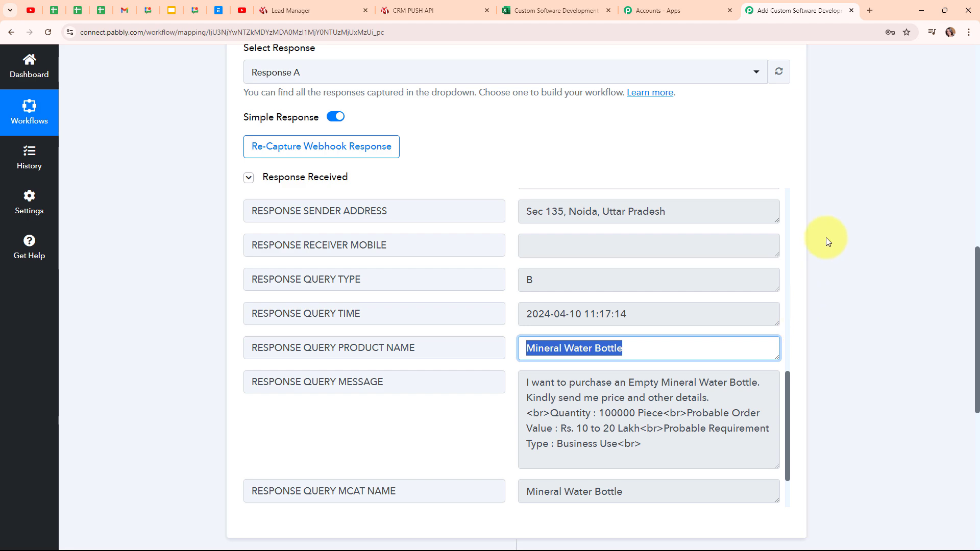
scroll(828, 240, up, 5)
scroll(826, 237, up, 6)
Step: Collapse the IndiaMART trigger and pick Microsoft Excel for the action step, searching 'Micr'
click(784, 202)
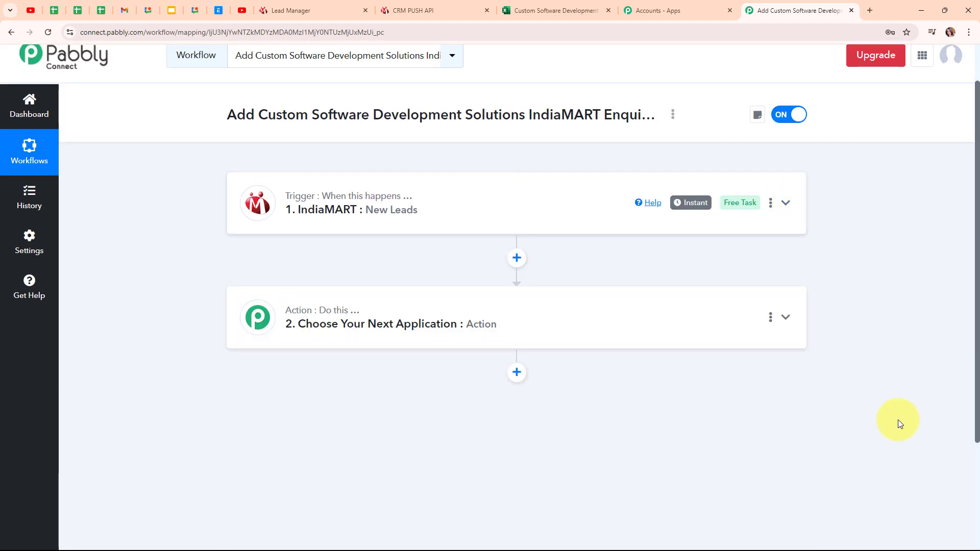
click(400, 326)
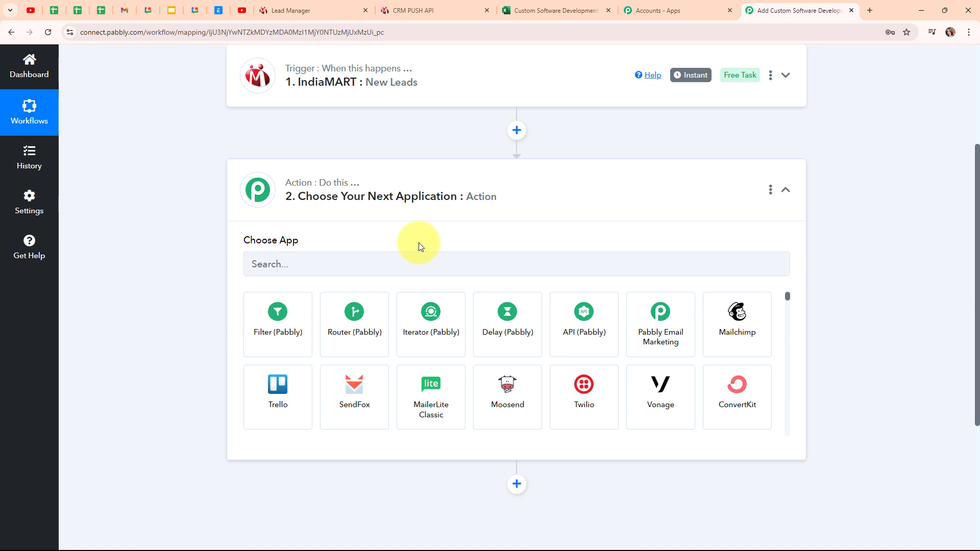
click(269, 264)
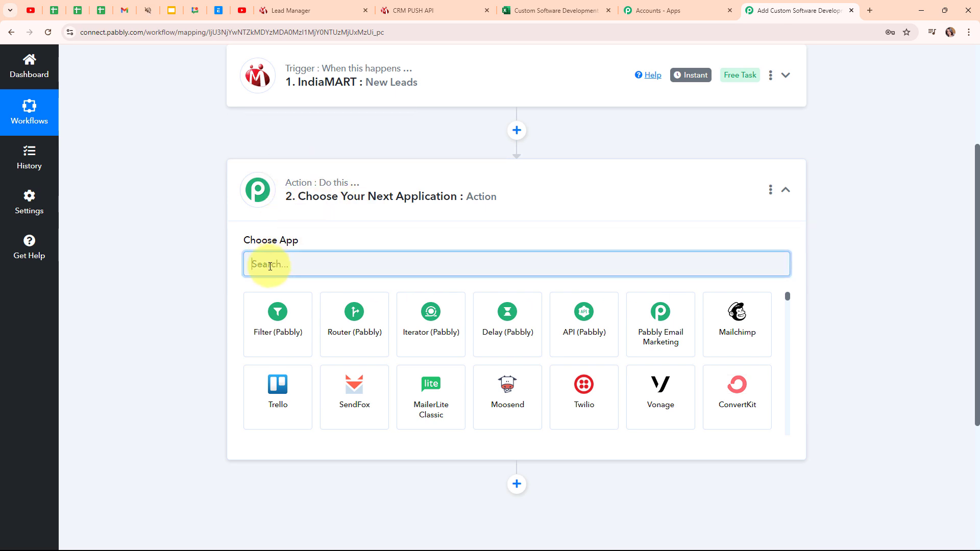
text(Micr)
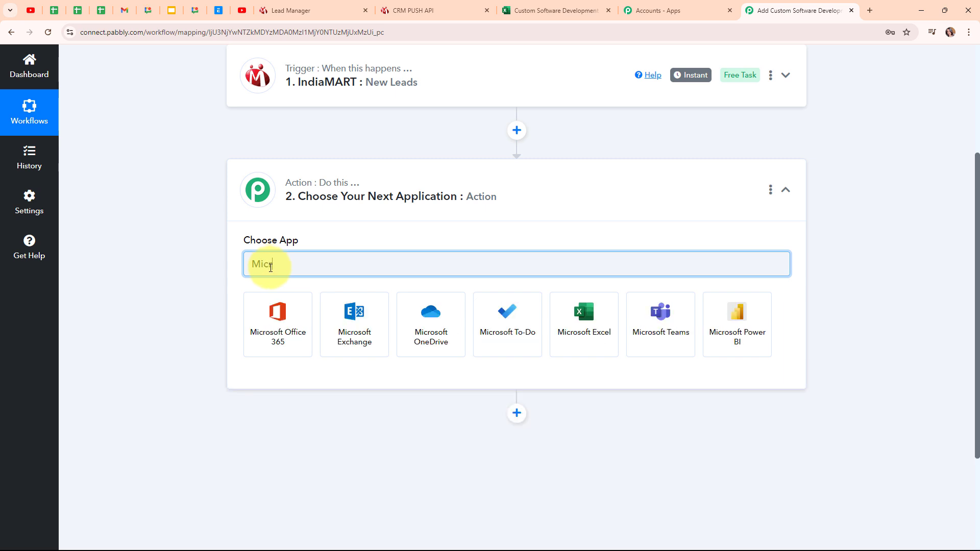
click(607, 335)
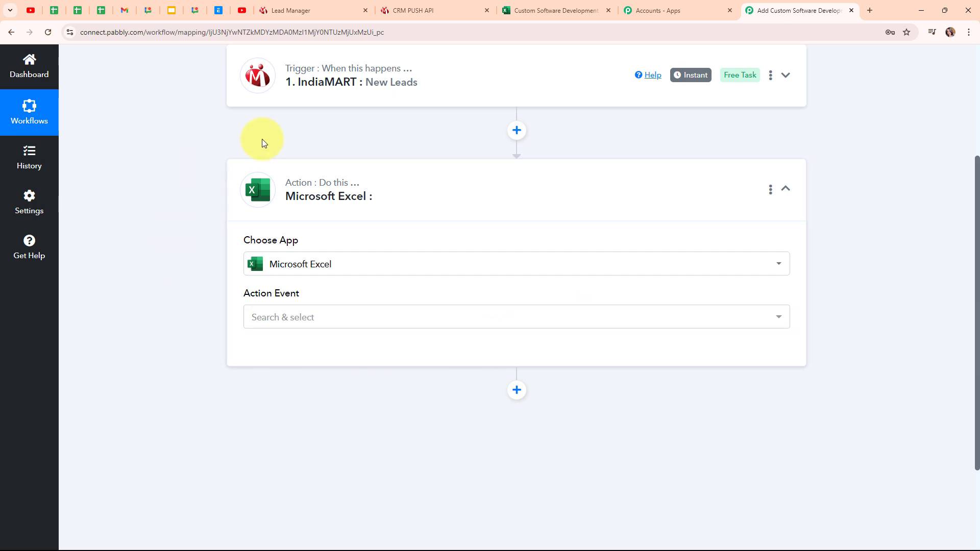
Step: Set the action event to Add Row To Worksheet and authorise a new Microsoft Excel connection
click(333, 326)
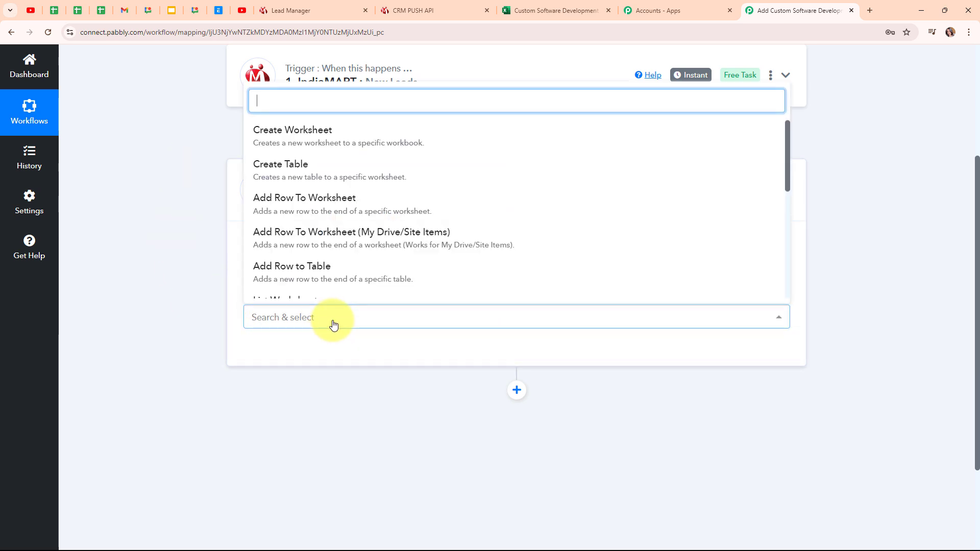
click(323, 202)
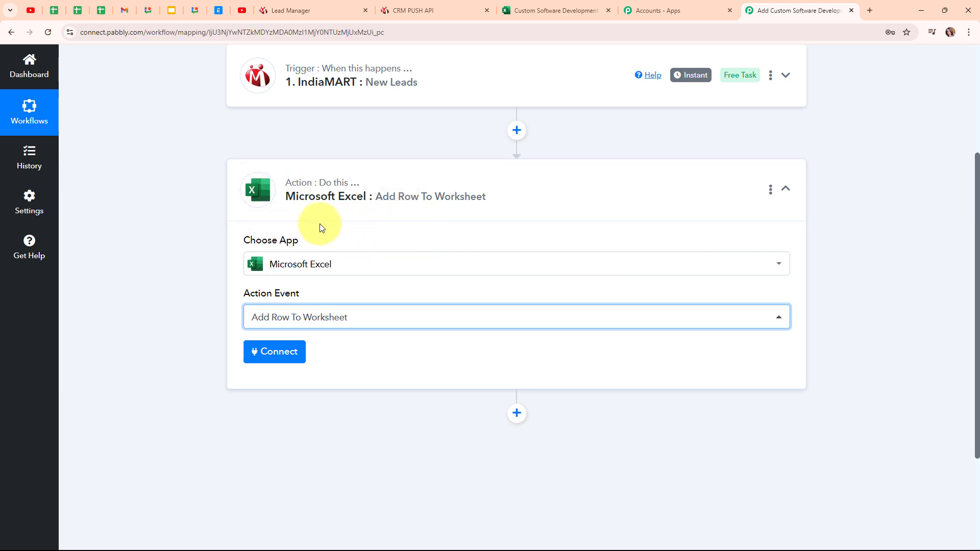
click(261, 351)
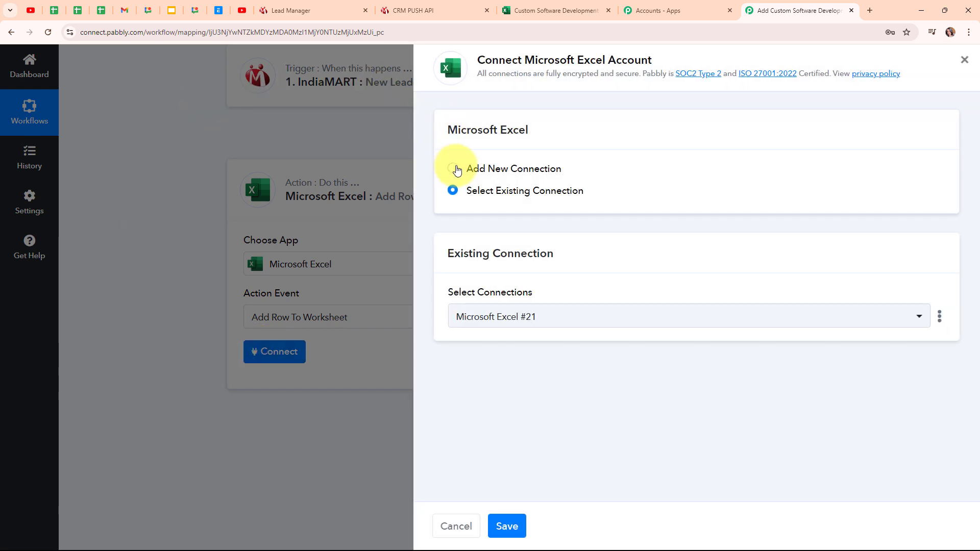
click(452, 169)
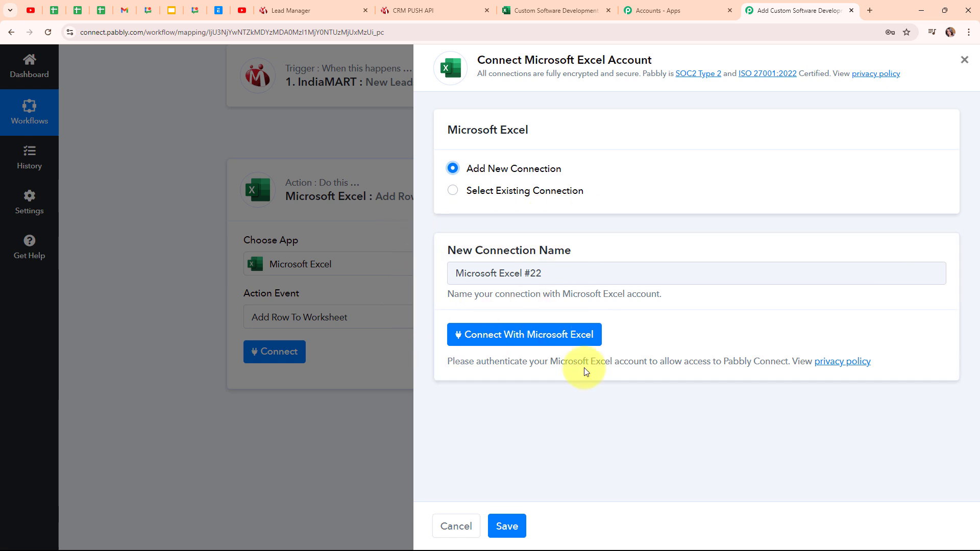
click(568, 338)
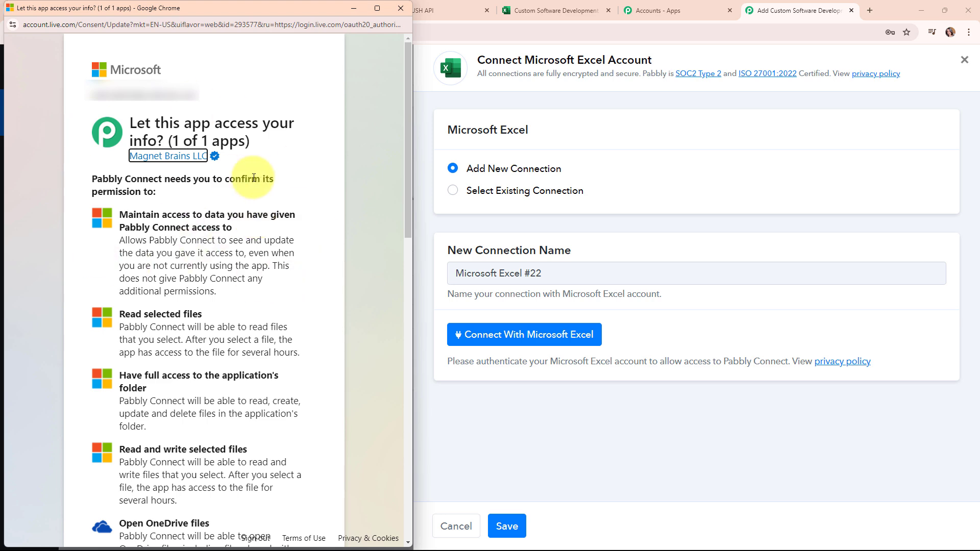
scroll(339, 199, down, 15)
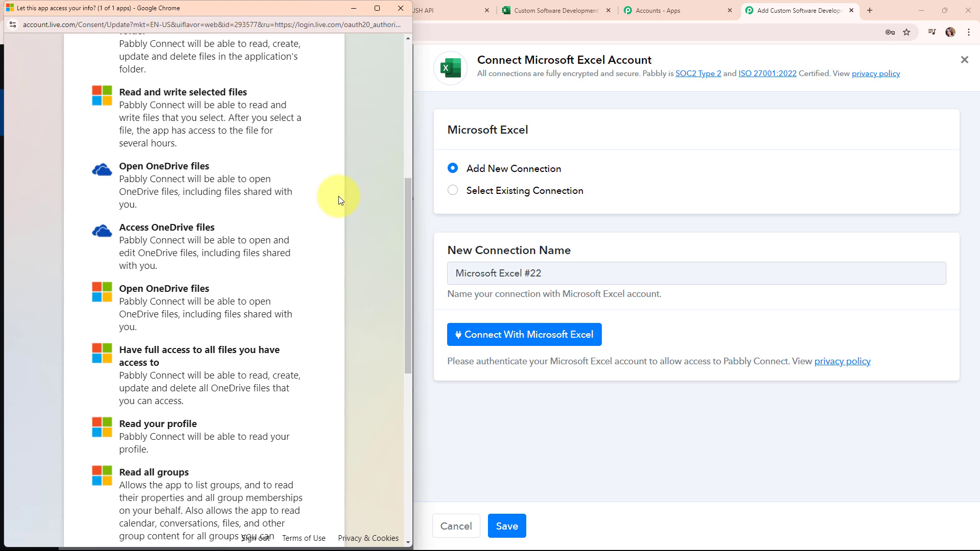
scroll(342, 201, down, 1)
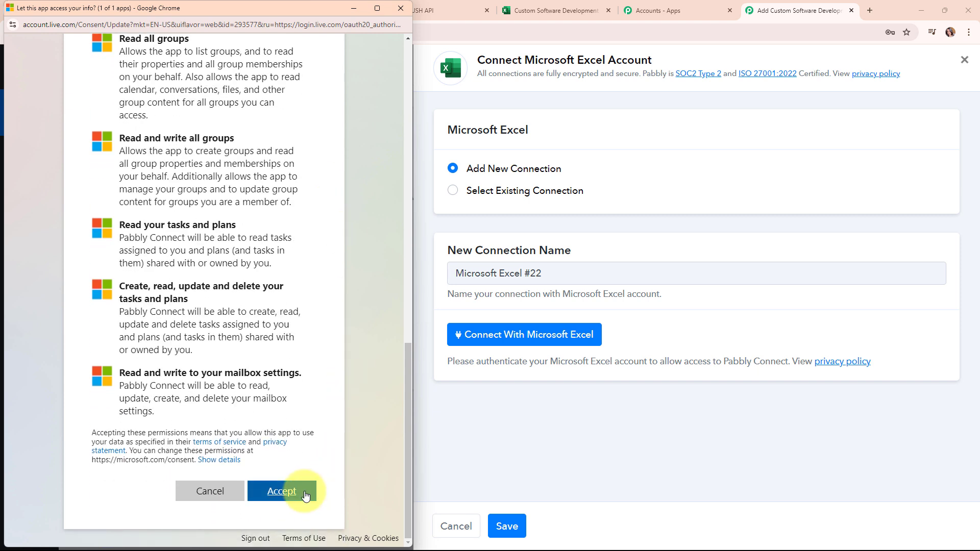
click(296, 492)
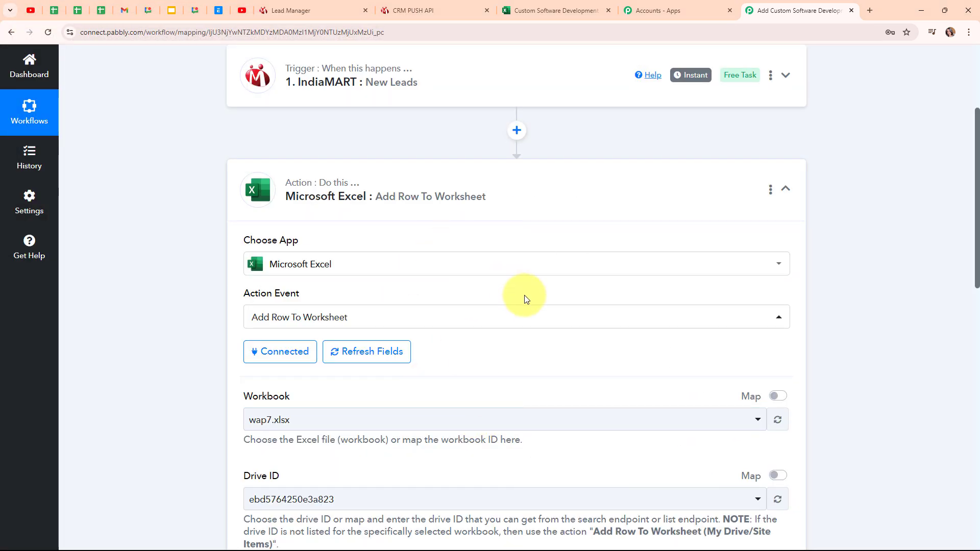
click(578, 4)
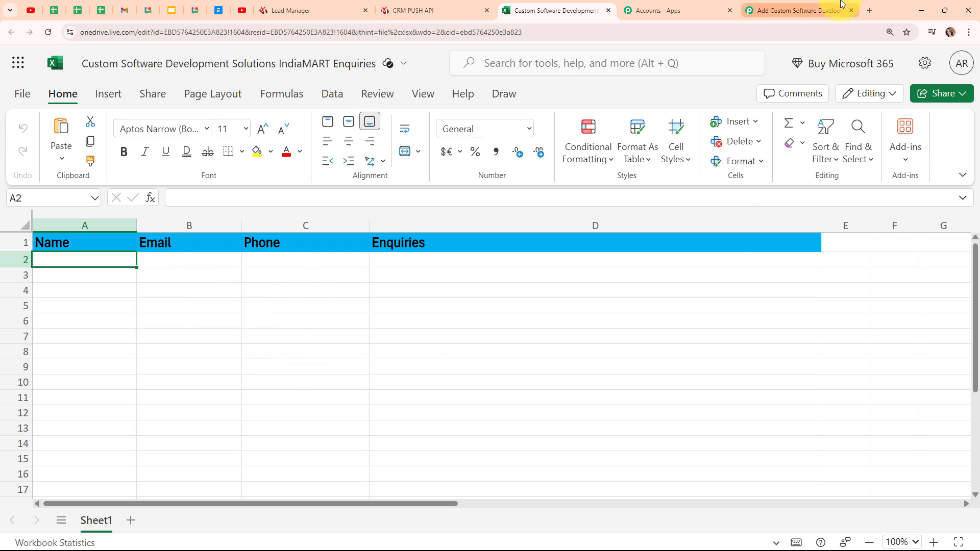
click(842, 5)
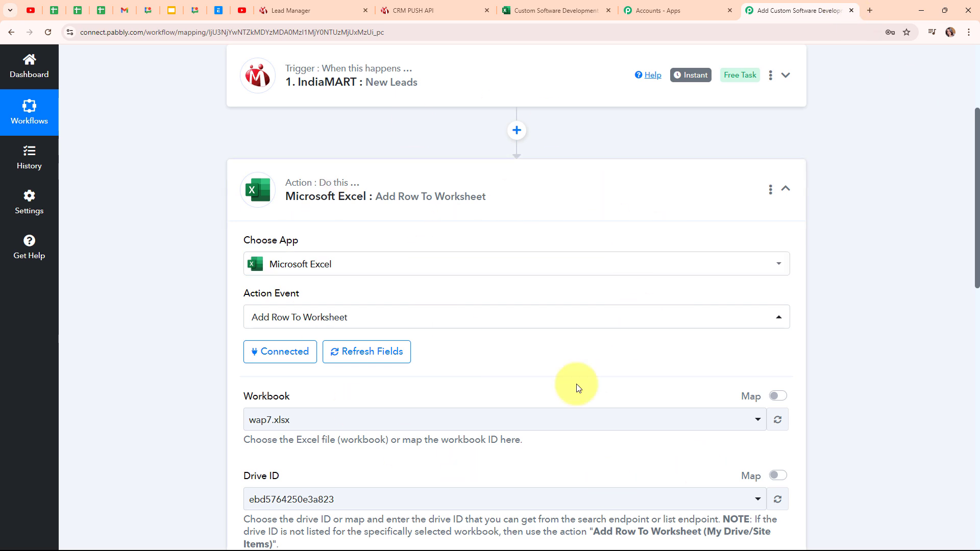
scroll(556, 338, down, 4)
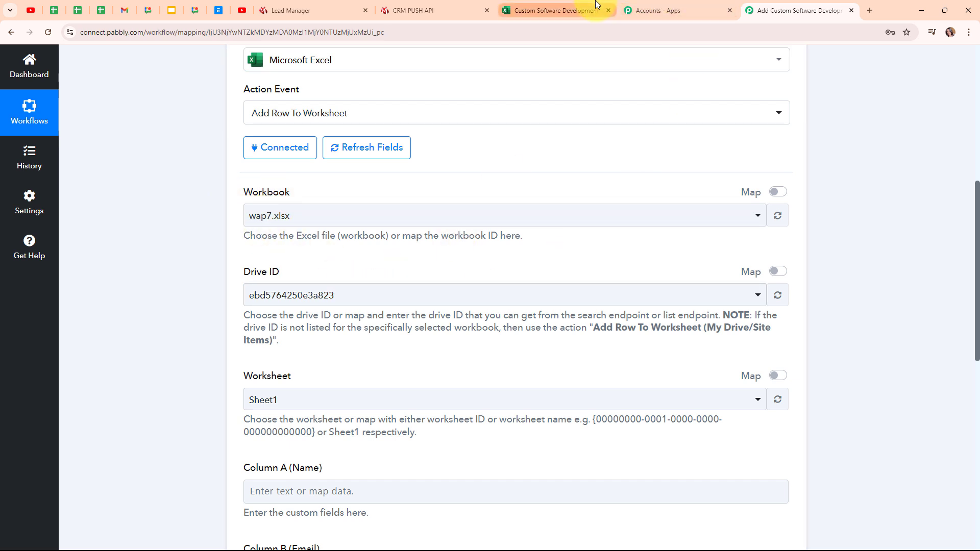
click(554, 11)
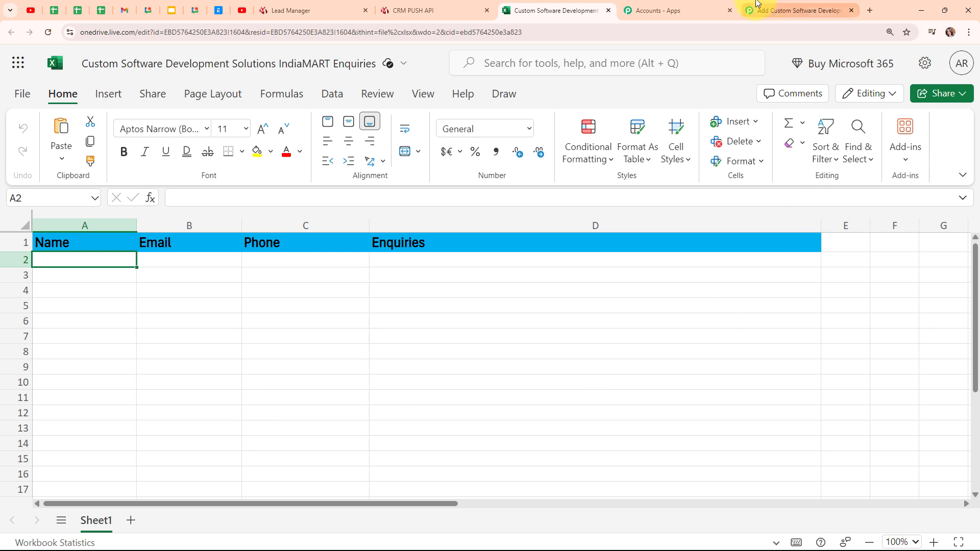
click(754, 5)
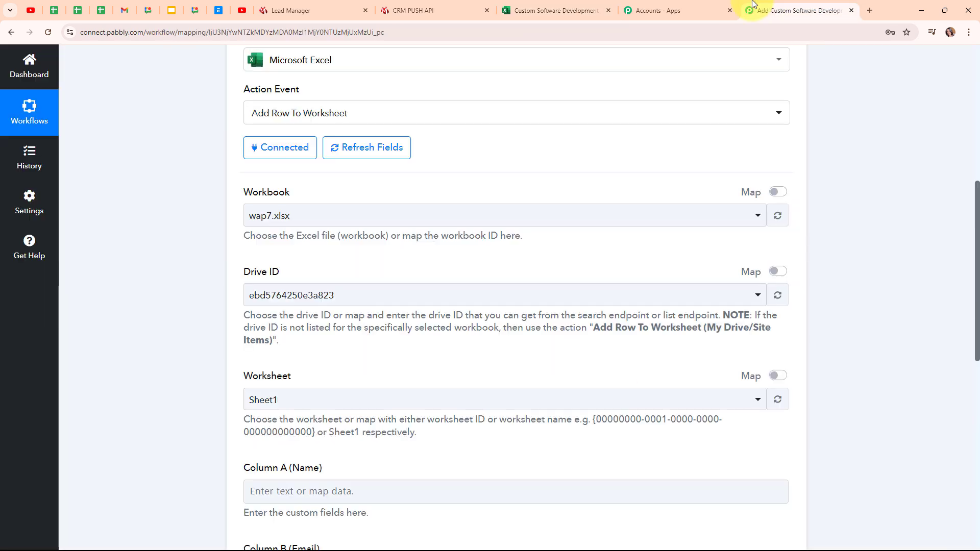
Step: Pick the Custom Software Development Solutions IndiaMART Enquiries workbook and check its Drive ID
click(469, 220)
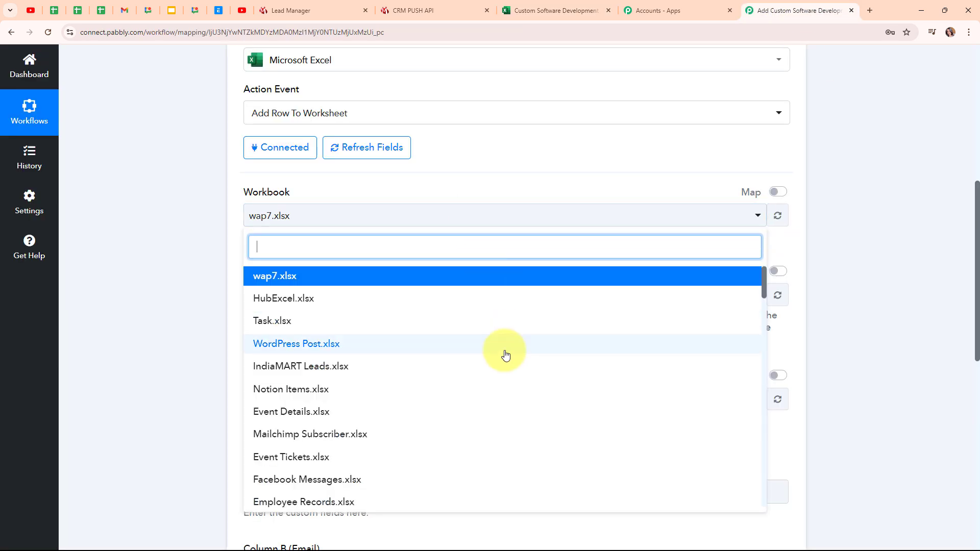
scroll(506, 365, down, 3)
scroll(506, 366, down, 3)
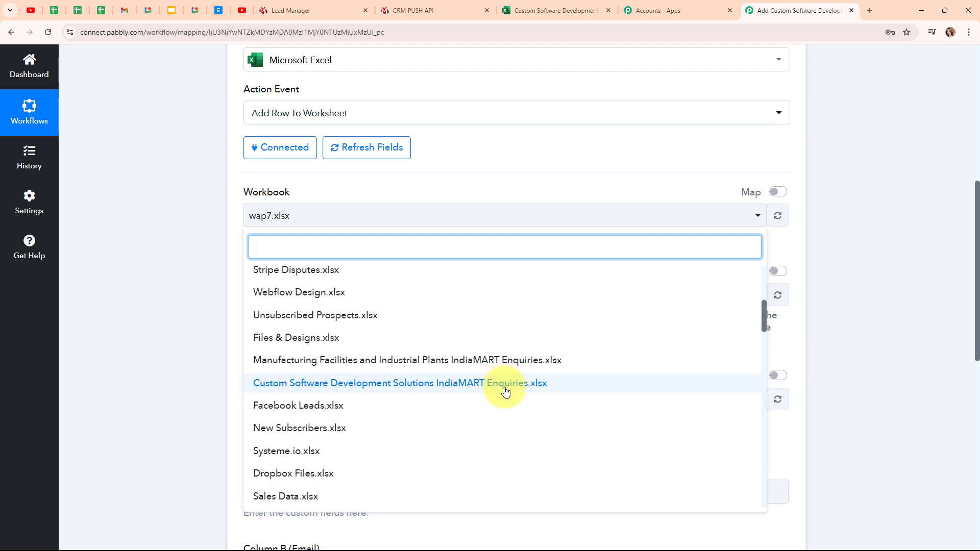
click(506, 383)
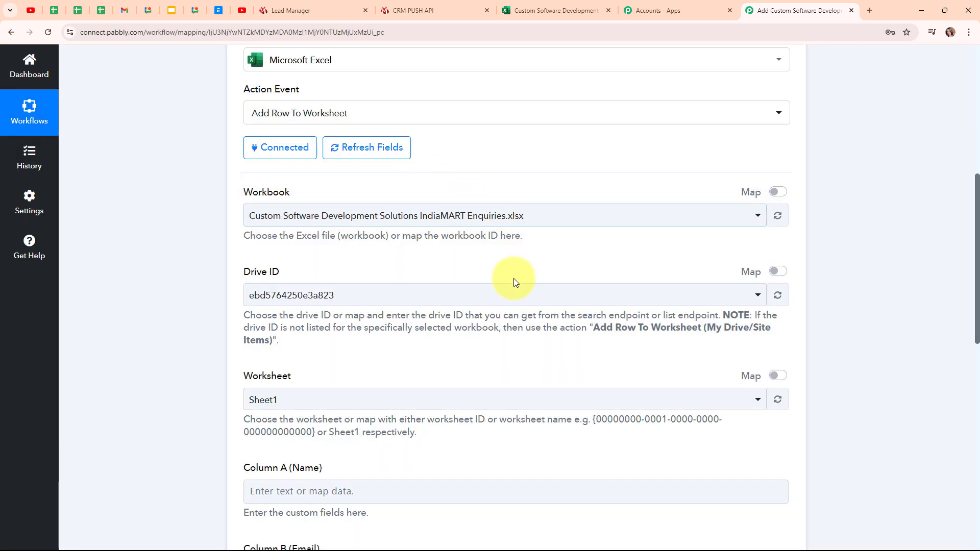
click(328, 295)
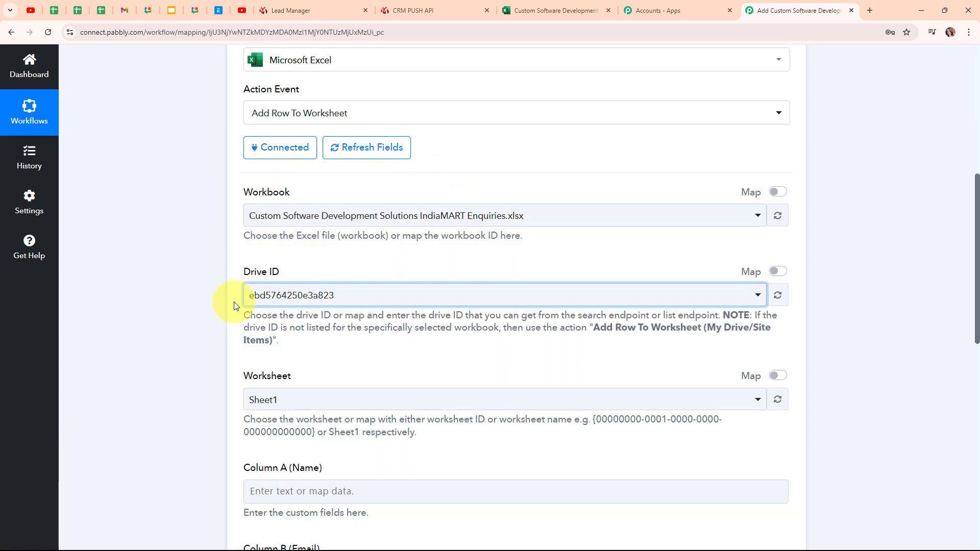
Step: Choose Sheet1 as the target worksheet and compare its headers in the Excel tab
scroll(414, 352, down, 2)
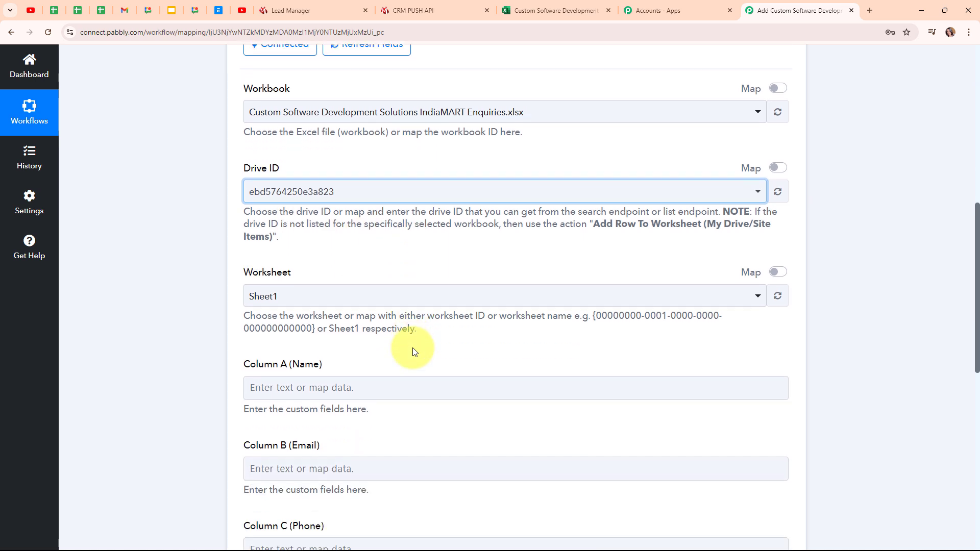
scroll(412, 352, down, 2)
click(328, 194)
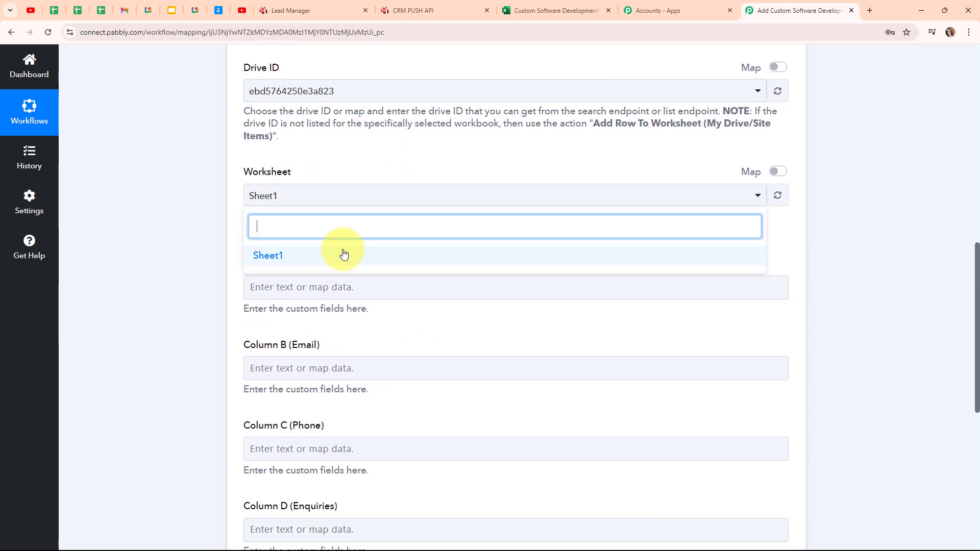
click(344, 254)
scroll(462, 259, down, 3)
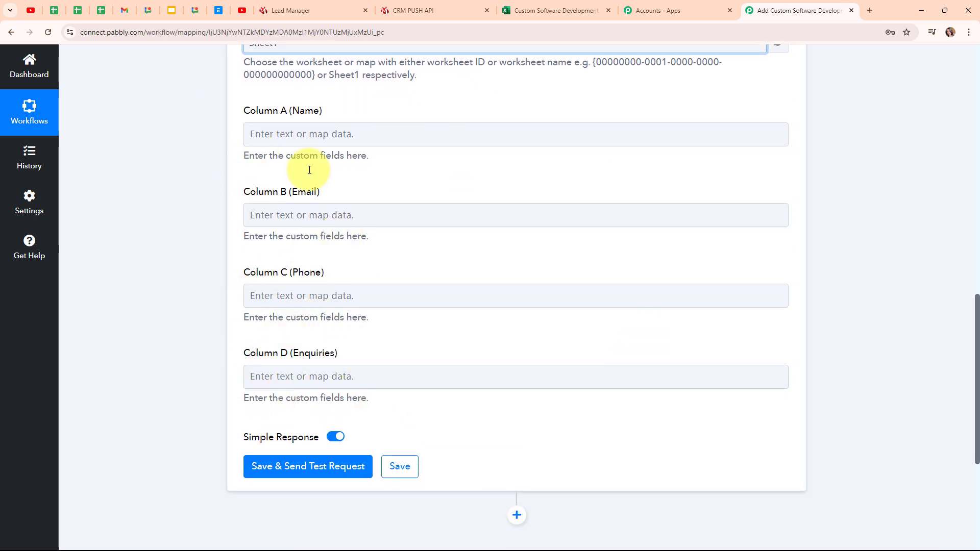
click(558, 9)
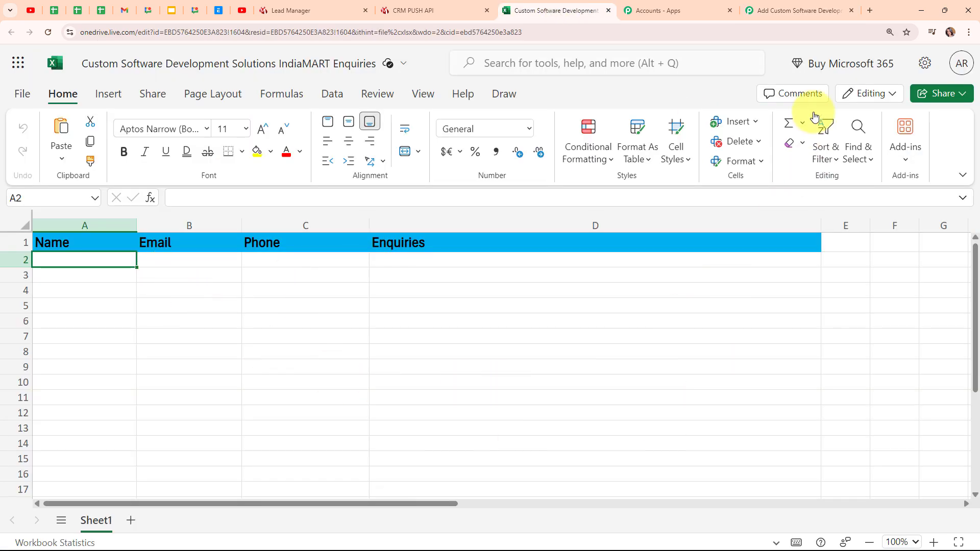
click(794, 10)
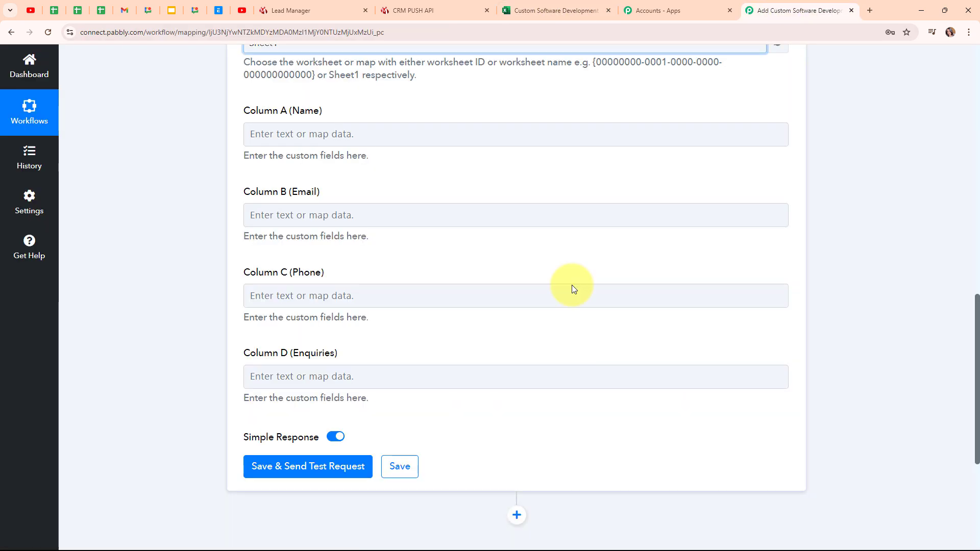
Step: Map the sender's name into column A (Name) and sender's email into column B (Email)
click(277, 143)
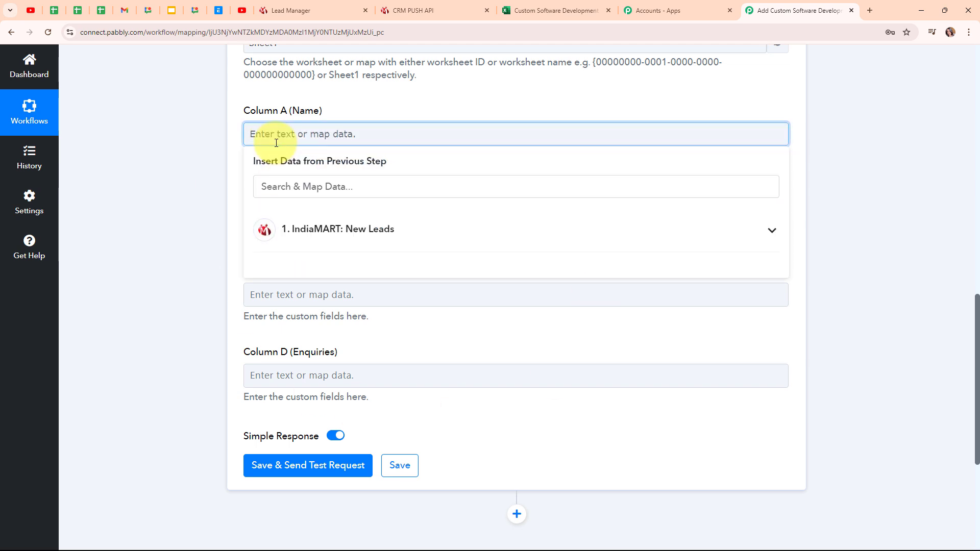
click(495, 247)
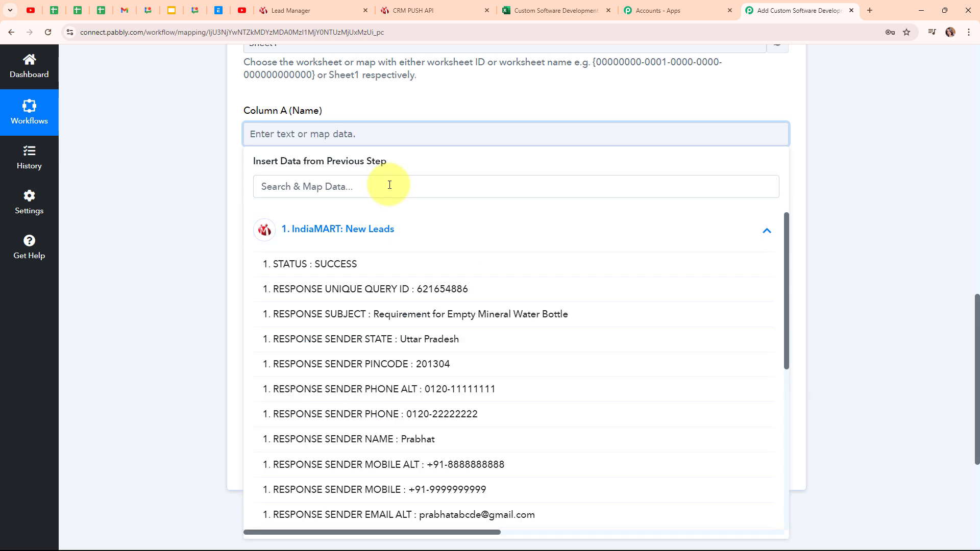
click(390, 185)
text(name)
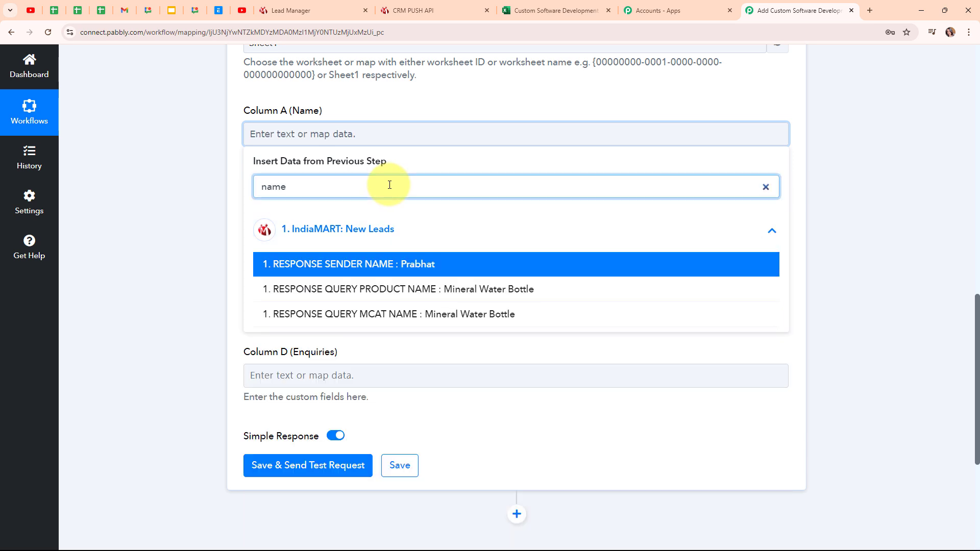
click(433, 262)
click(219, 204)
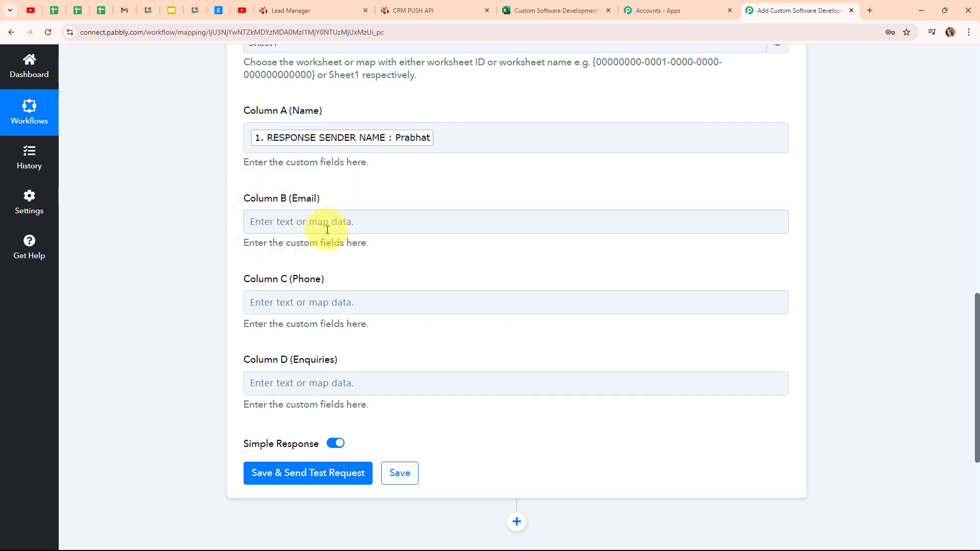
click(251, 221)
click(359, 281)
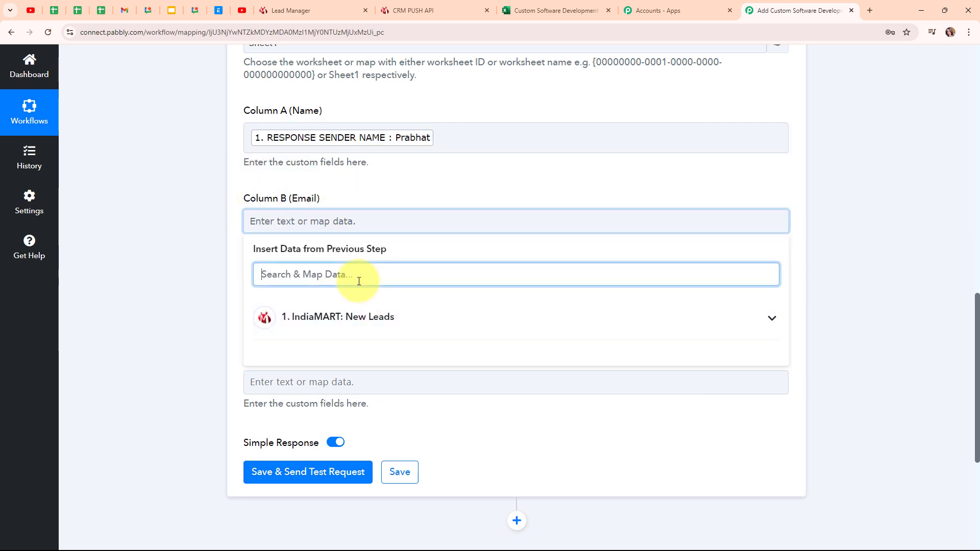
text(@)
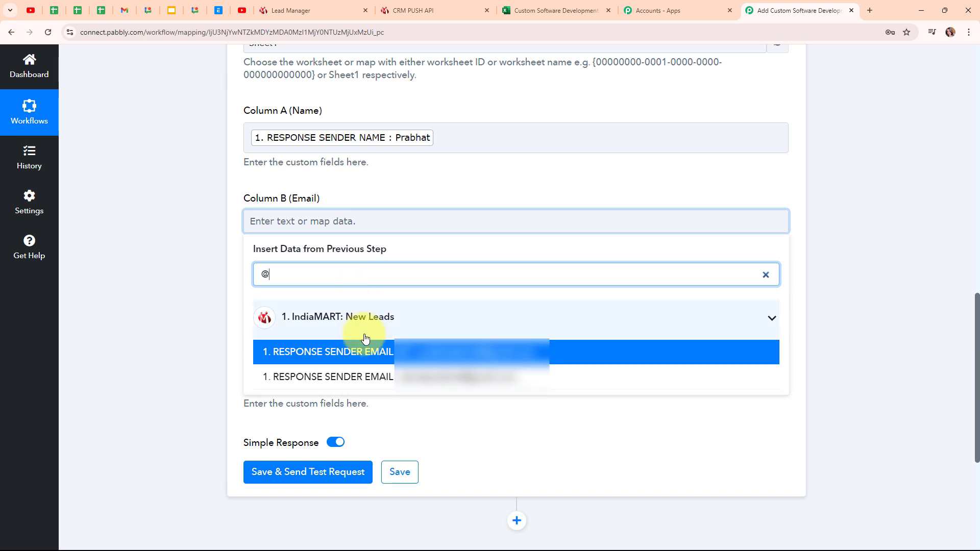
click(373, 378)
click(170, 294)
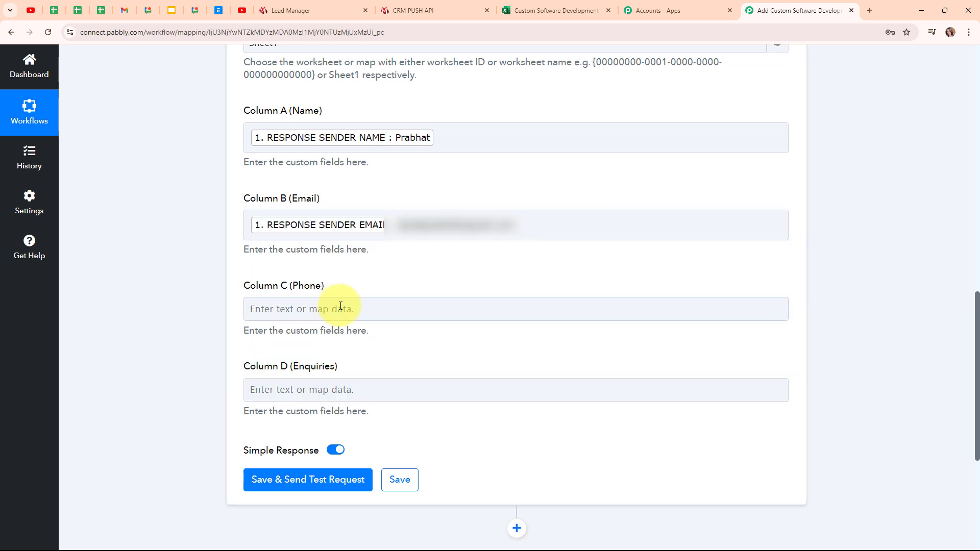
Step: Map the alternate phone into column C (Phone) and query message into column D (Enquiries)
click(341, 306)
click(340, 362)
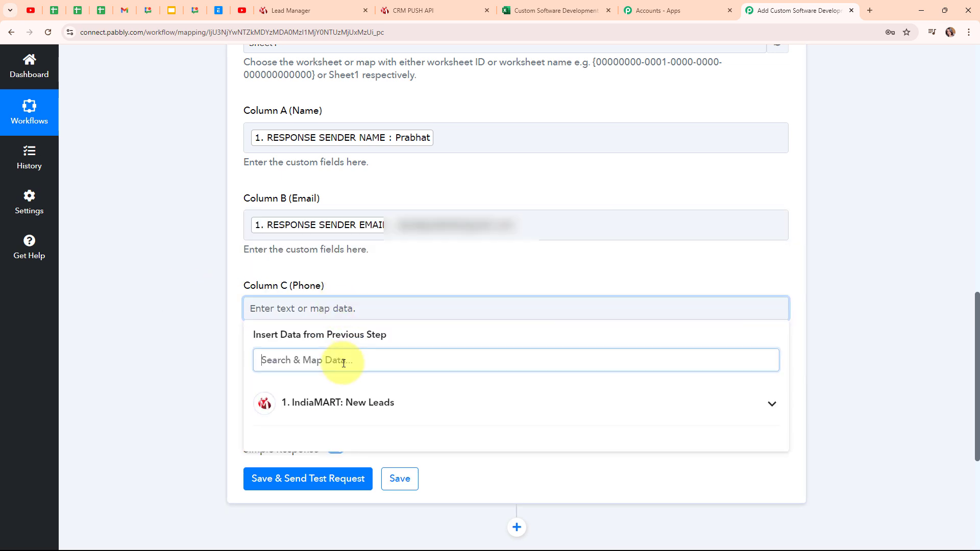
text(ph)
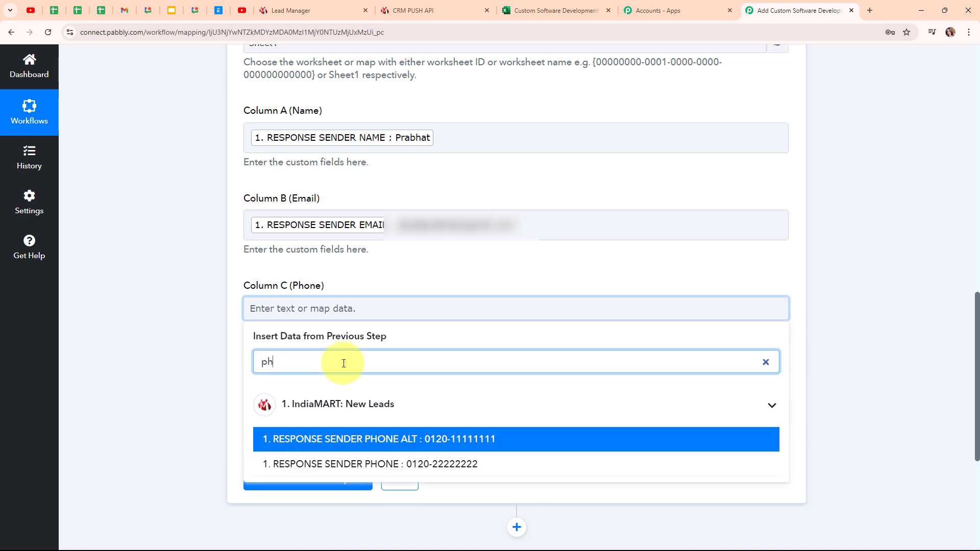
click(309, 439)
click(107, 378)
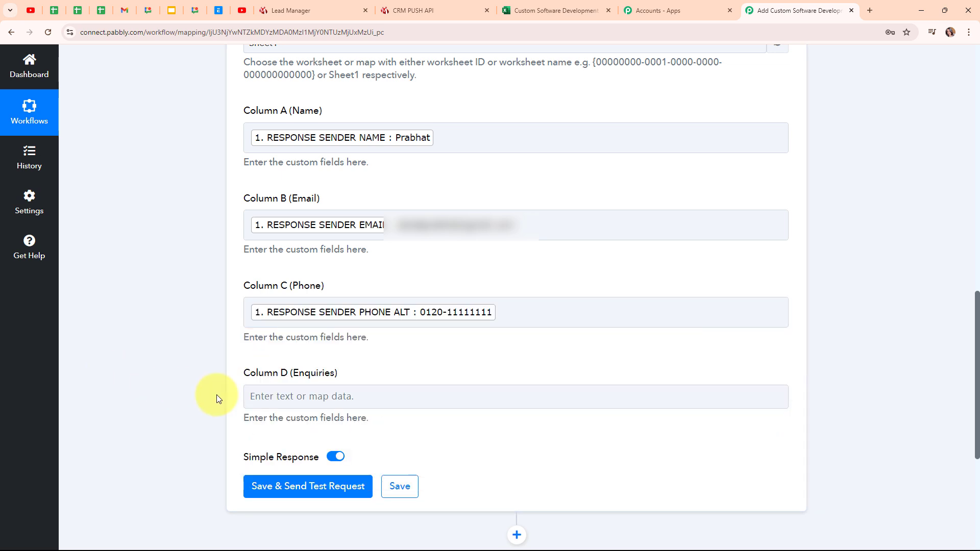
click(316, 401)
click(332, 446)
text(qu)
scroll(552, 450, down, 4)
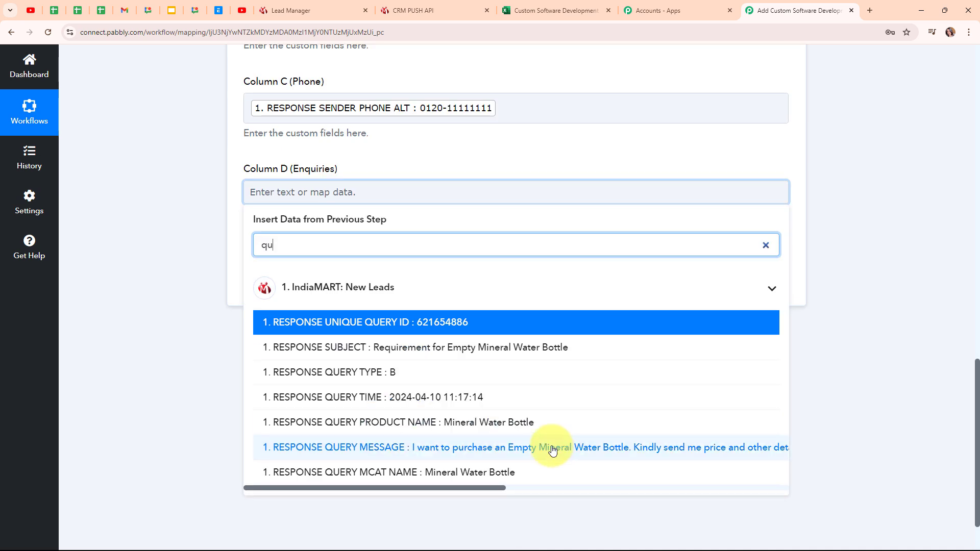
click(461, 449)
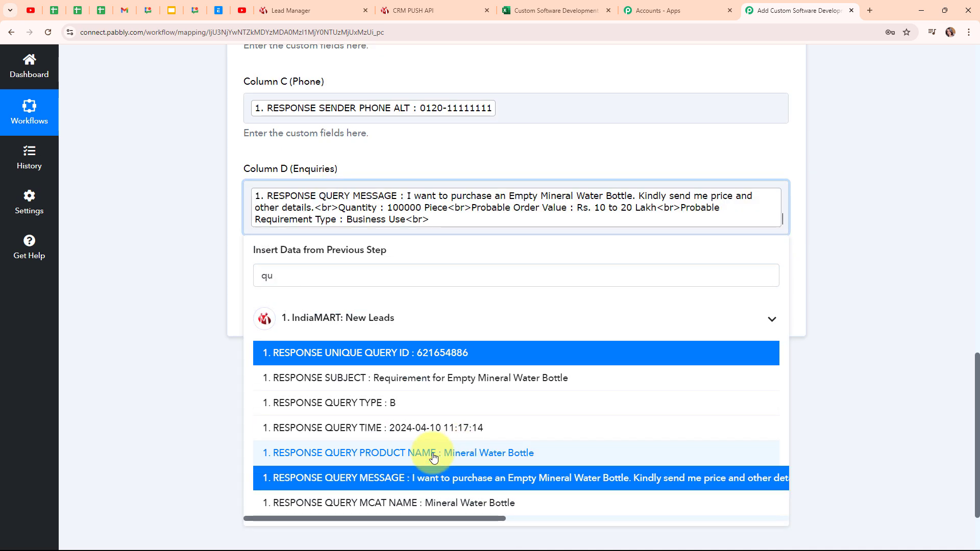
click(143, 248)
scroll(639, 260, up, 6)
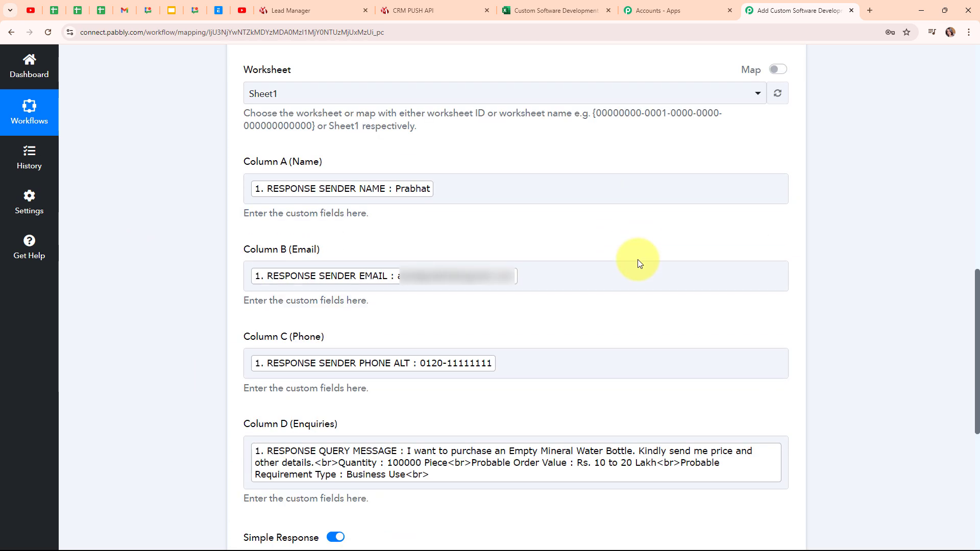
scroll(638, 260, down, 5)
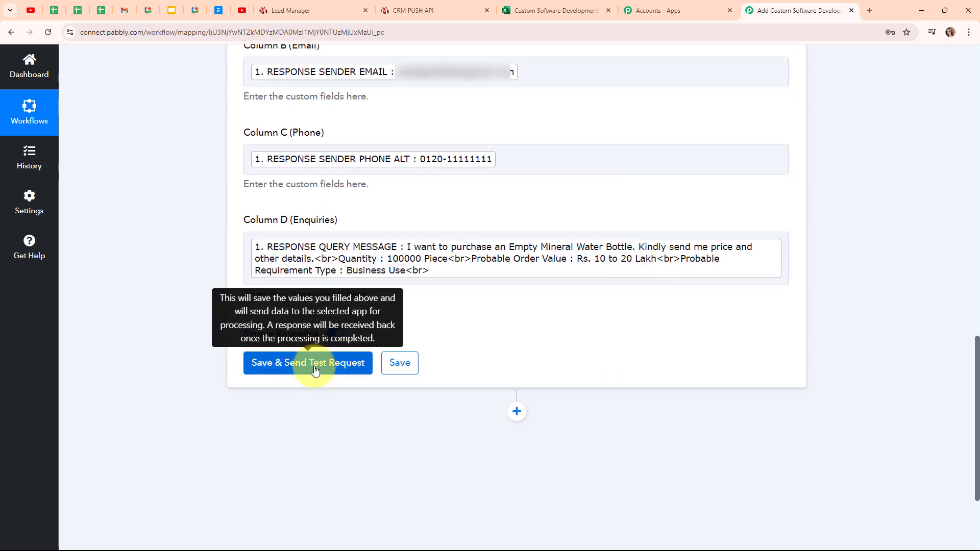
Step: Save the Excel step and send a test request, then view the enquiries workbook
click(315, 371)
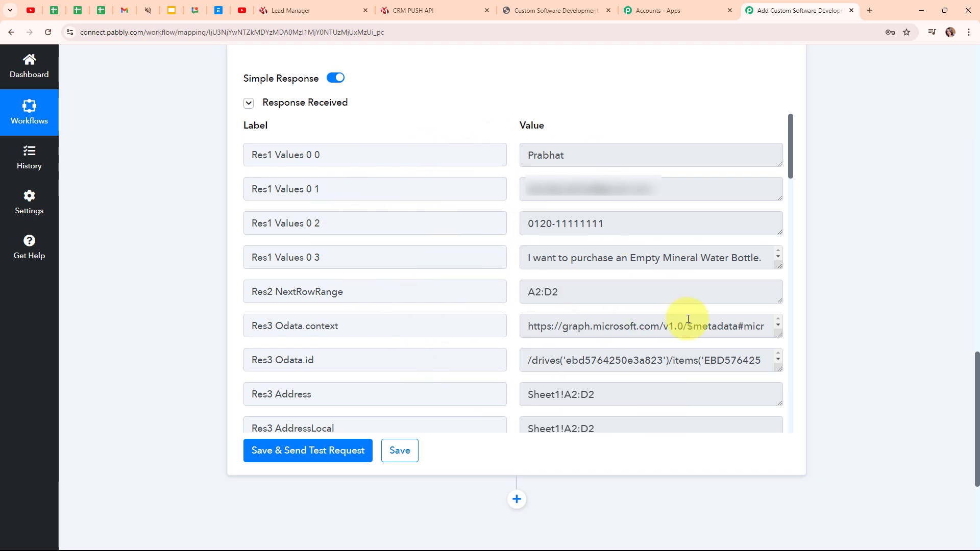
scroll(842, 222, up, 10)
scroll(838, 219, up, 3)
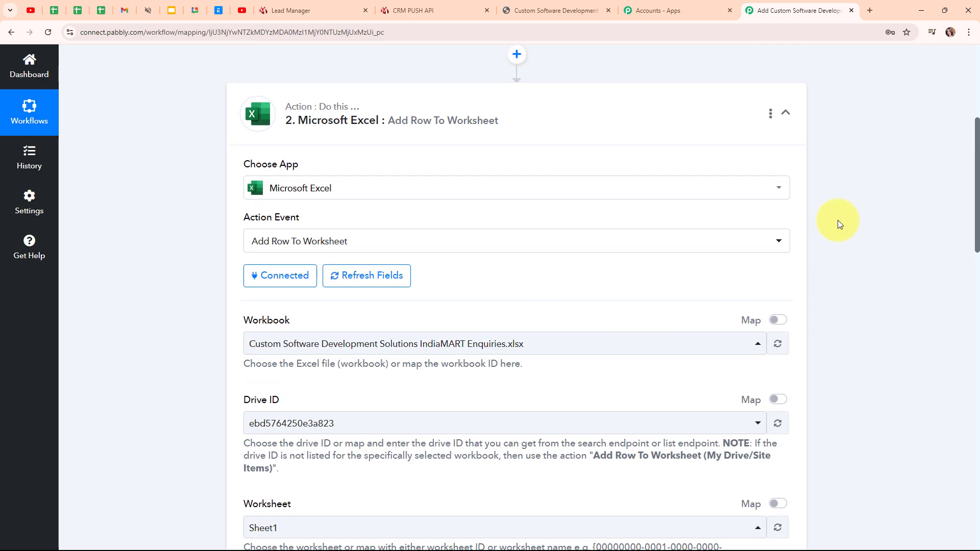
click(784, 191)
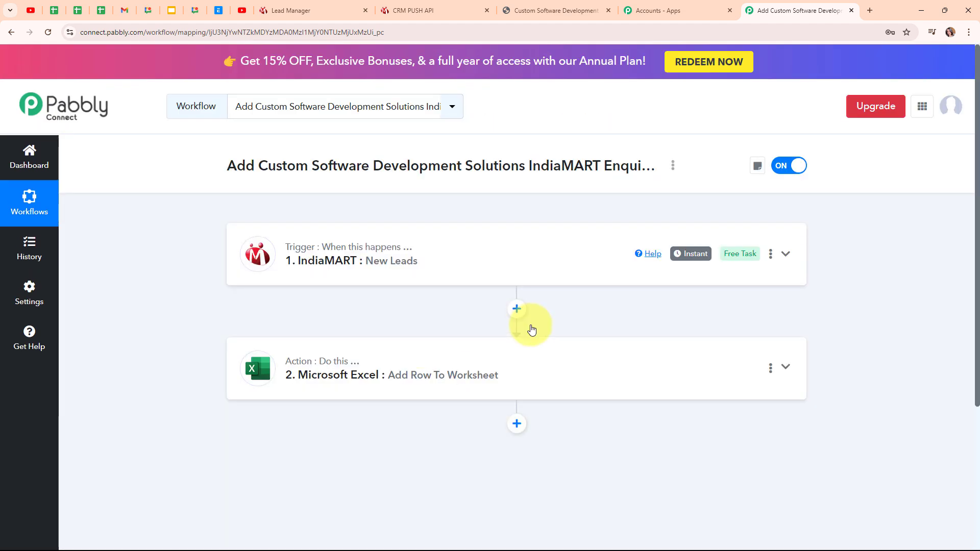
click(558, 10)
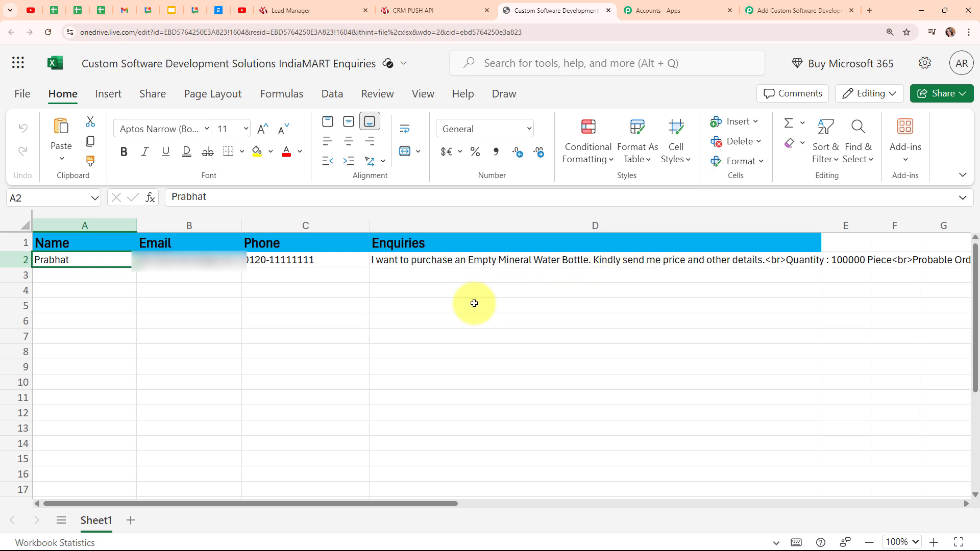
Step: Confirm the sample lead fills row 2 of Sheet1, then return to Pabbly Connect
click(84, 279)
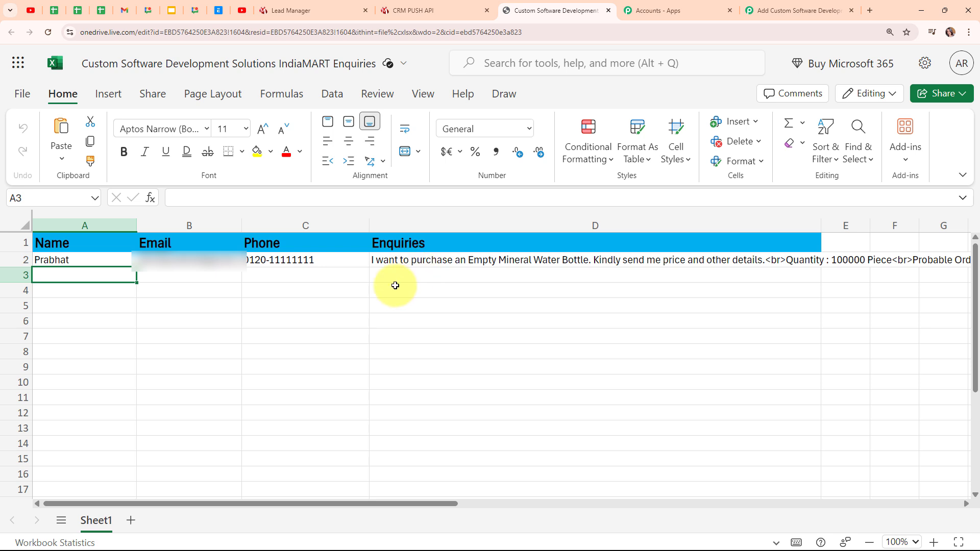
click(778, 10)
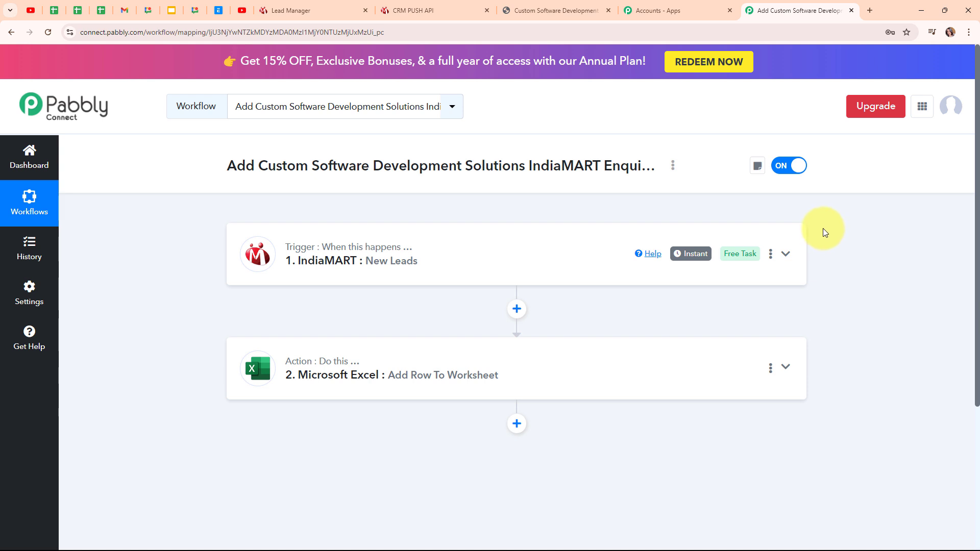